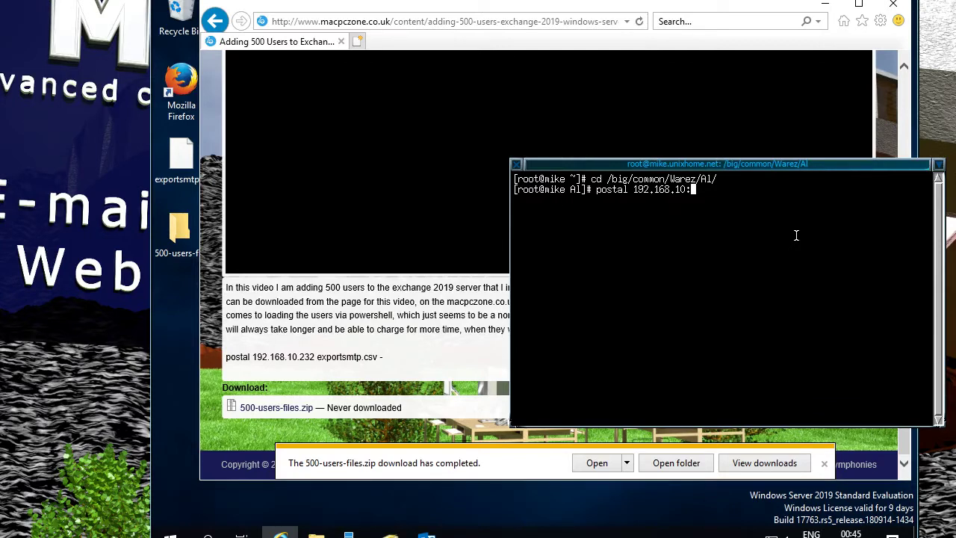
Run postal against 192.168.10.232 with exportsmtp.csv as the recipient list and "-" as the last argument.
{"action": "key", "text": "BackSpace"}
{"action": "type", "text": ".232 expo"}
{"action": "key", "text": "Tab"}
{"action": "type", "text": "-"}
{"action": "key", "text": "Return"}
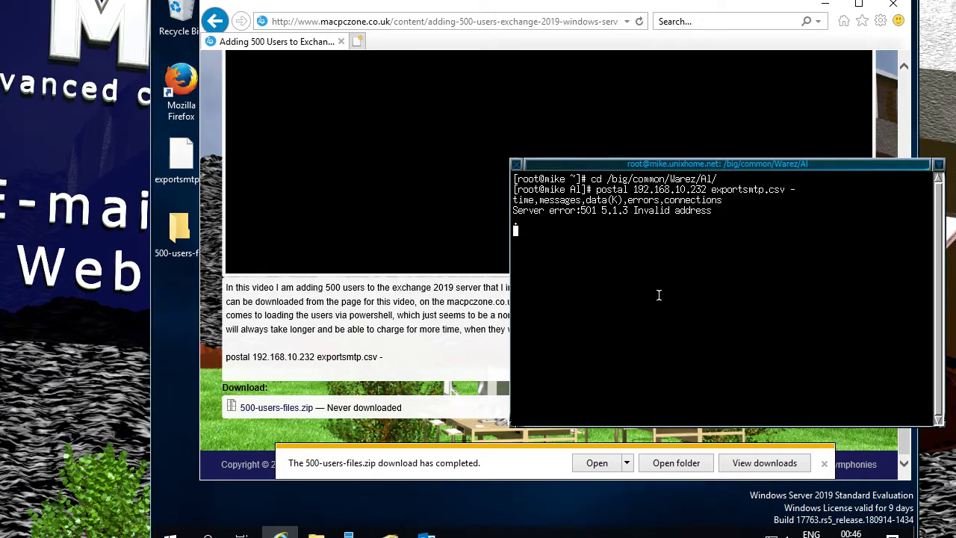
Open exportsmtp.csv in Kate and remove every double quote by replacing all of them with nothing.
{"action": "type", "text": "kate exportsmtp.csv"}
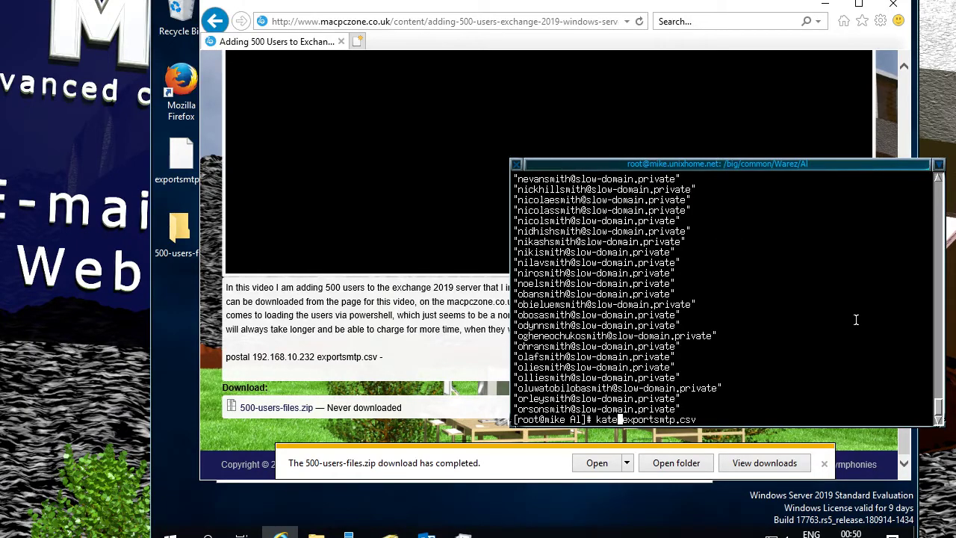
{"action": "key", "text": "Return"}
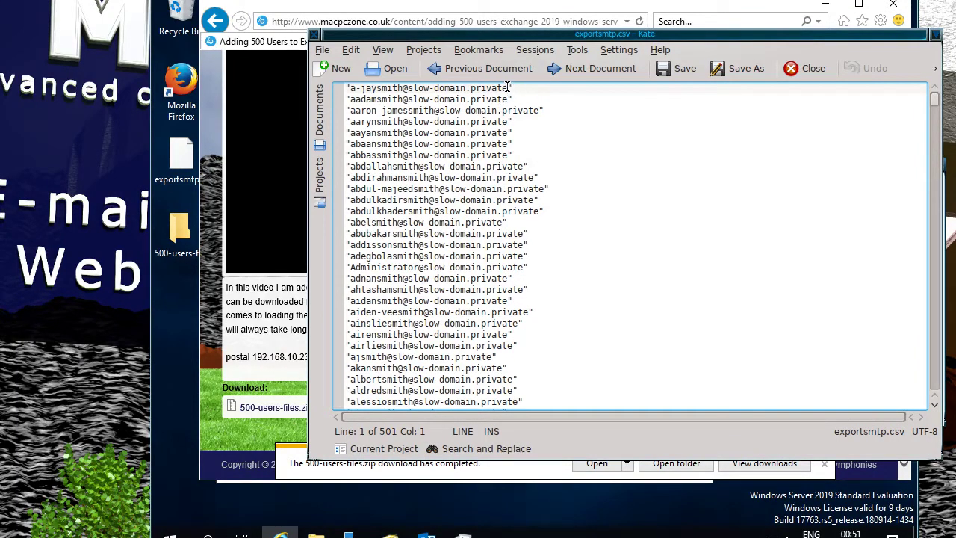
{"action": "left_click_drag", "start_coordinate": [507, 87], "coordinate": [518, 87]}
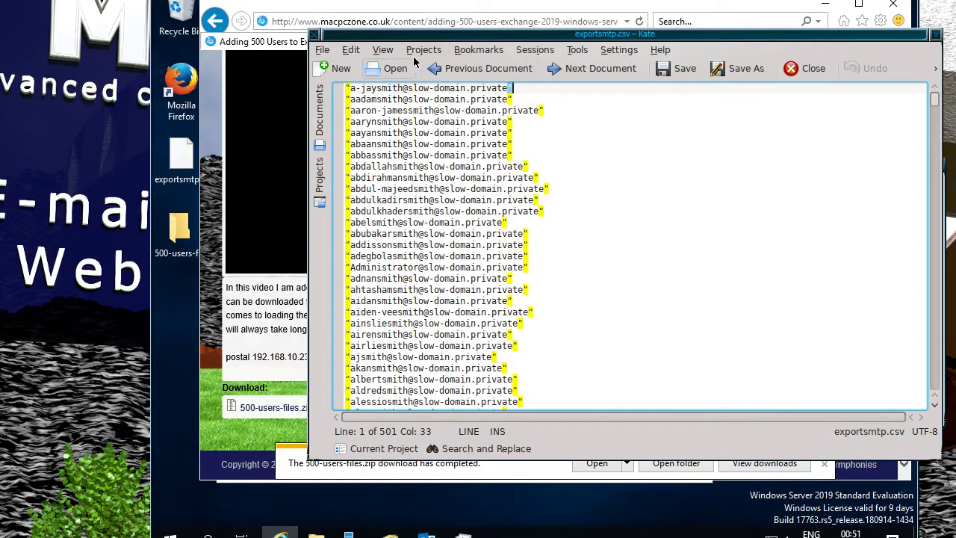
{"action": "left_click", "coordinate": [357, 49]}
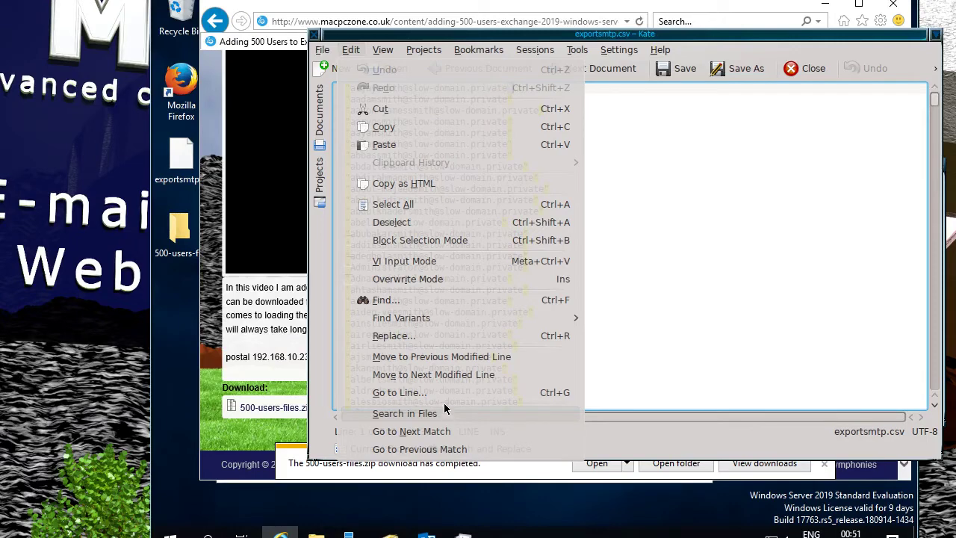
{"action": "left_click", "coordinate": [450, 335]}
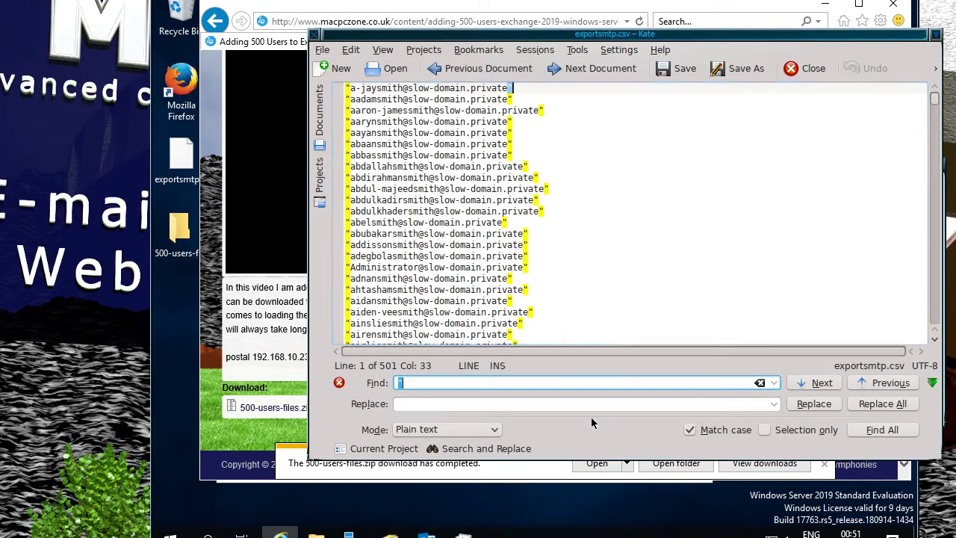
{"action": "left_click", "coordinate": [468, 403]}
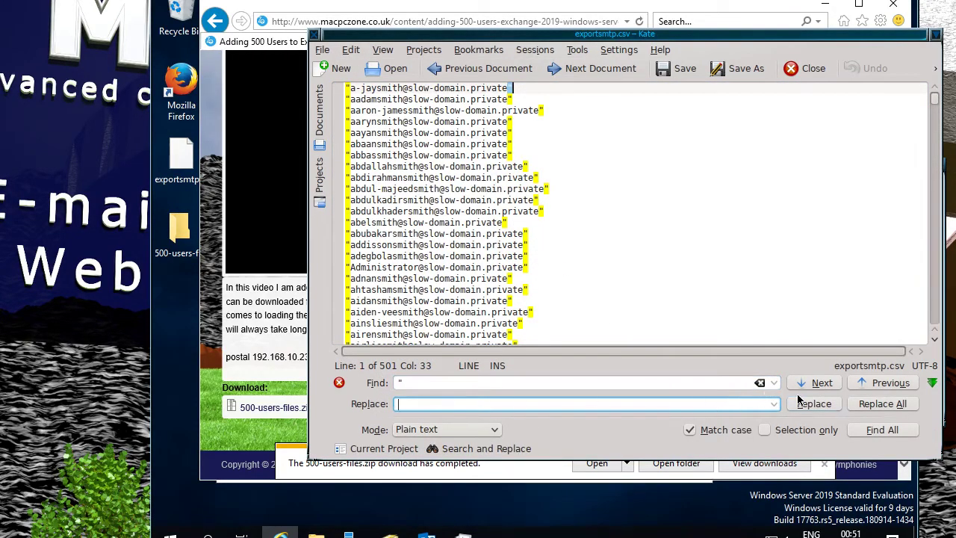
{"action": "left_click", "coordinate": [875, 406]}
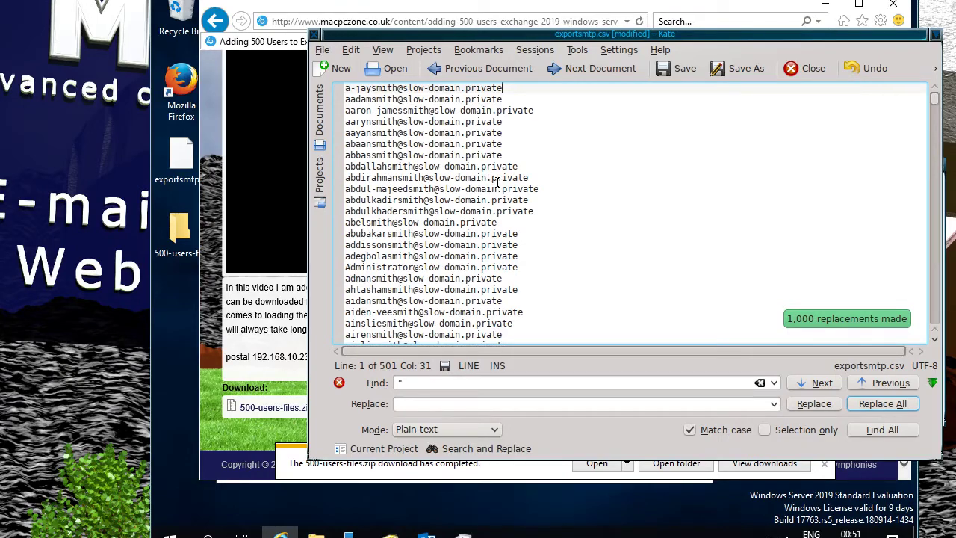
Delete the DiscoverySearchMailbox address line from exportsmtp.csv.
{"action": "scroll", "coordinate": [559, 216], "scroll_direction": "down", "scroll_amount": 15}
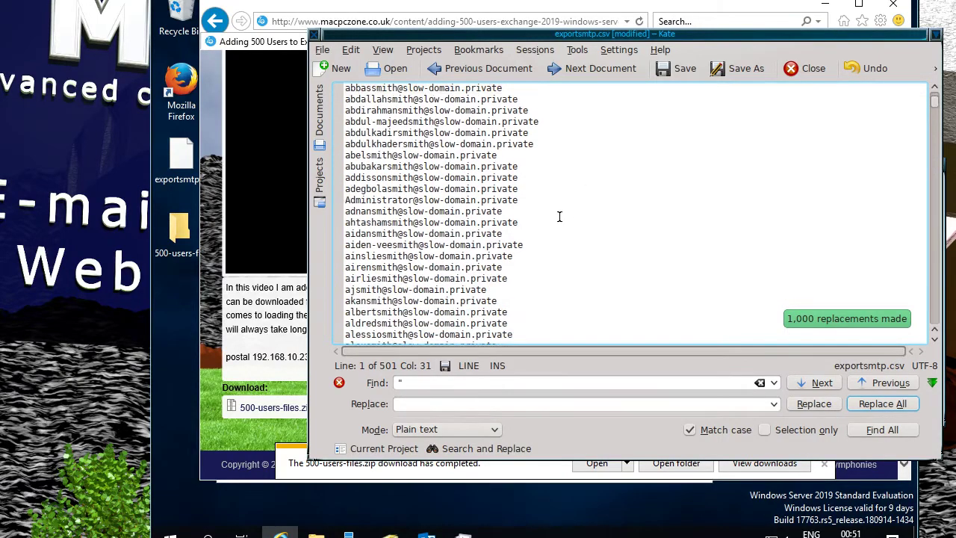
{"action": "scroll", "coordinate": [559, 217], "scroll_direction": "down", "scroll_amount": 15}
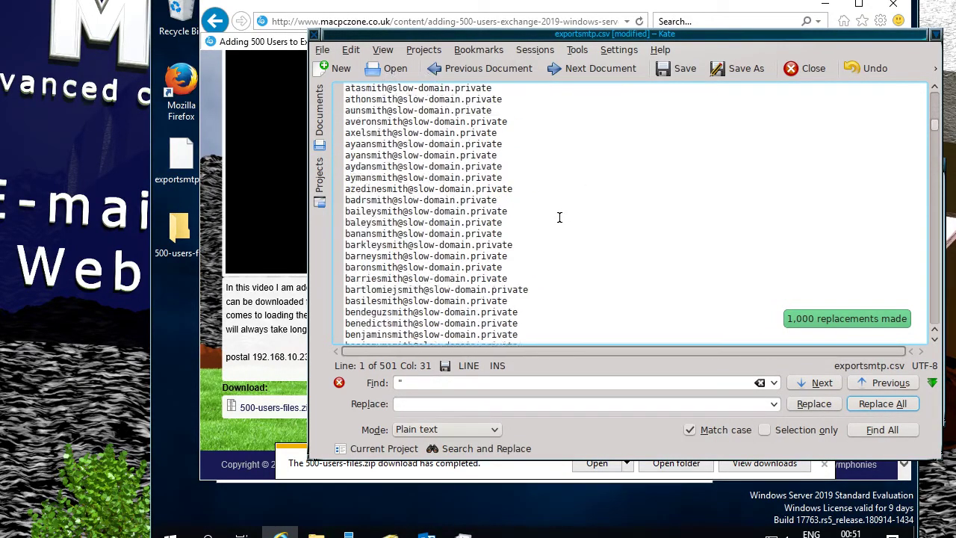
{"action": "scroll", "coordinate": [560, 216], "scroll_direction": "down", "scroll_amount": 15}
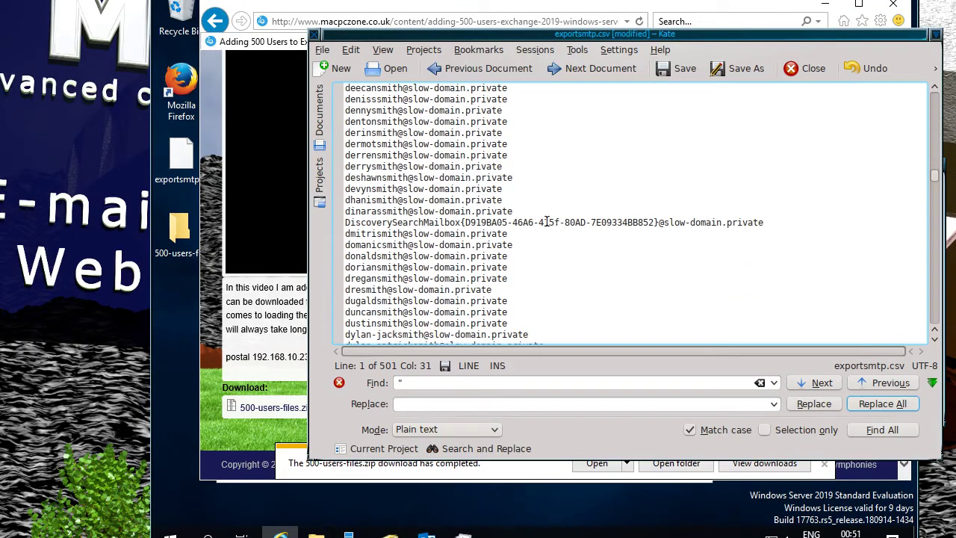
{"action": "left_click", "coordinate": [345, 223]}
{"action": "left_click_drag", "start_coordinate": [345, 222], "coordinate": [345, 234]}
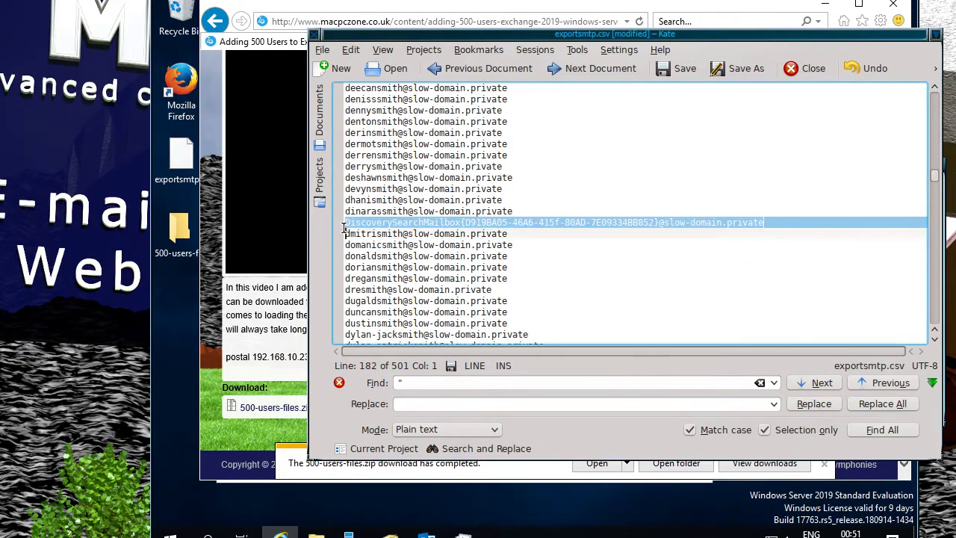
{"action": "key", "text": "Delete"}
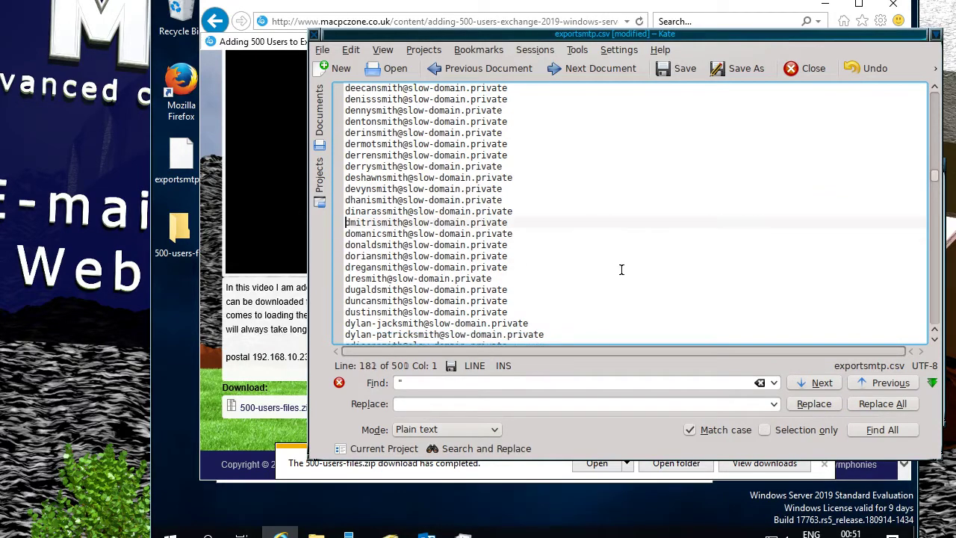
Check the list through to its end, save exportsmtp.csv and close Kate.
{"action": "left_click_drag", "start_coordinate": [933, 179], "coordinate": [844, 320]}
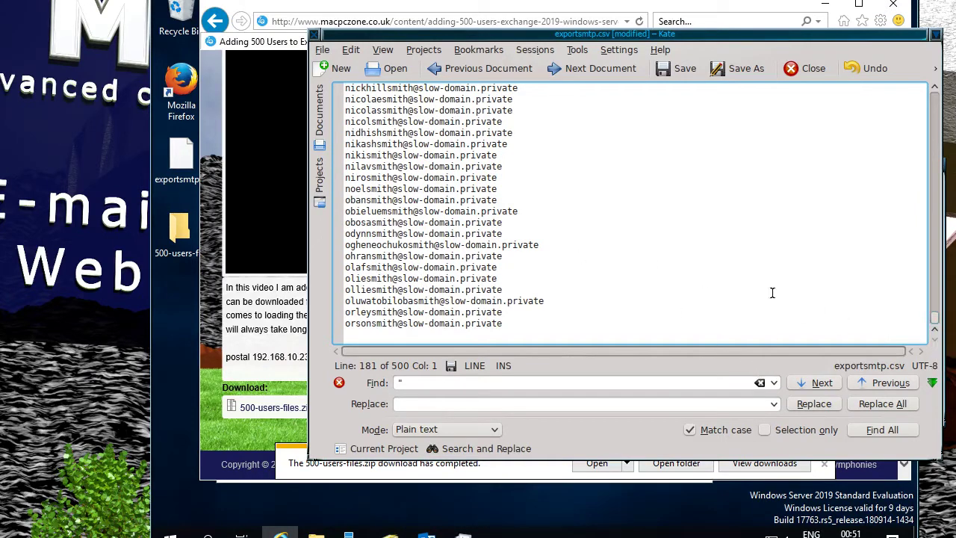
{"action": "left_click", "coordinate": [669, 68]}
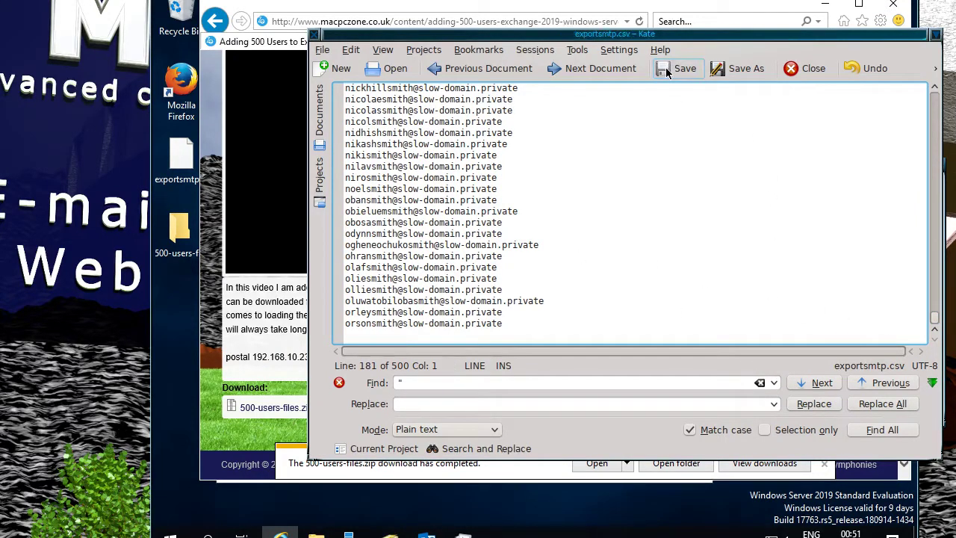
{"action": "left_click", "coordinate": [314, 34]}
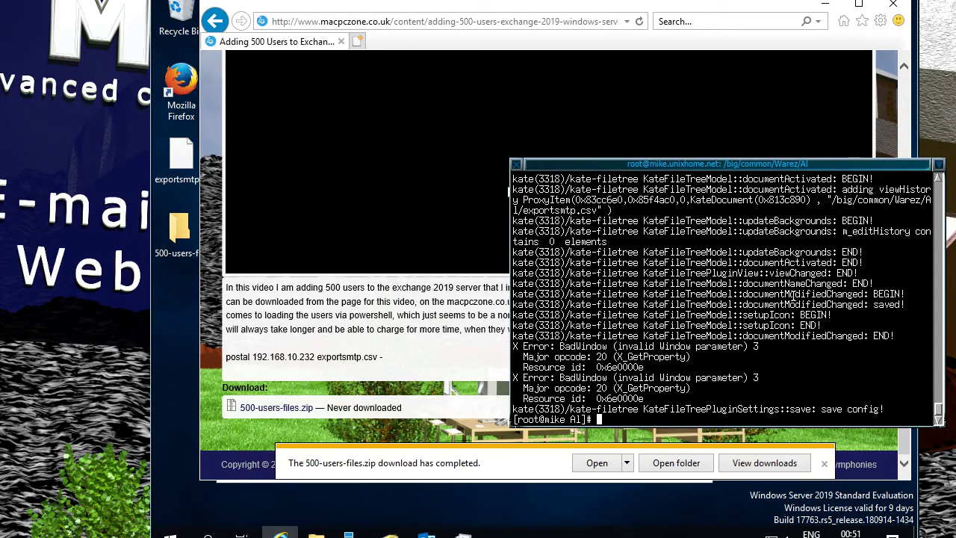
Rerun postal against 192.168.10.232 with the cleaned exportsmtp.csv.
{"action": "key", "text": "Up"}
{"action": "key", "text": "Up"}
{"action": "key", "text": "Up"}
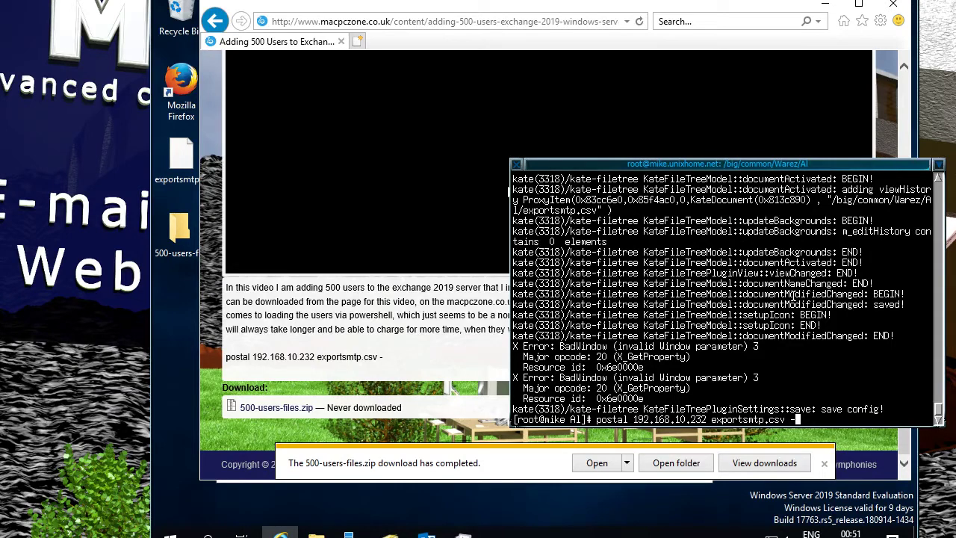
{"action": "key", "text": "Return"}
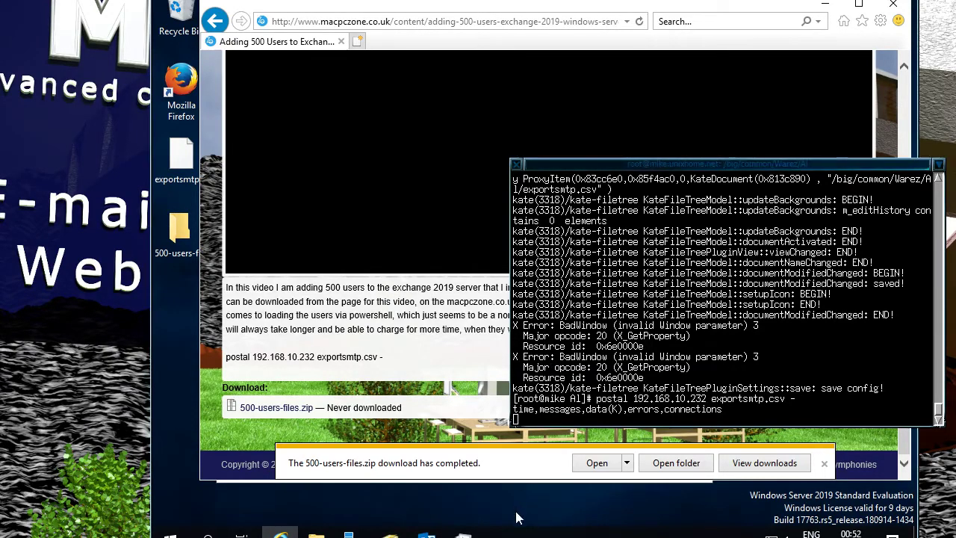
Open Task Manager on the Windows server and sort the processes by CPU usage.
{"action": "left_click", "coordinate": [530, 532]}
{"action": "right_click", "coordinate": [548, 533]}
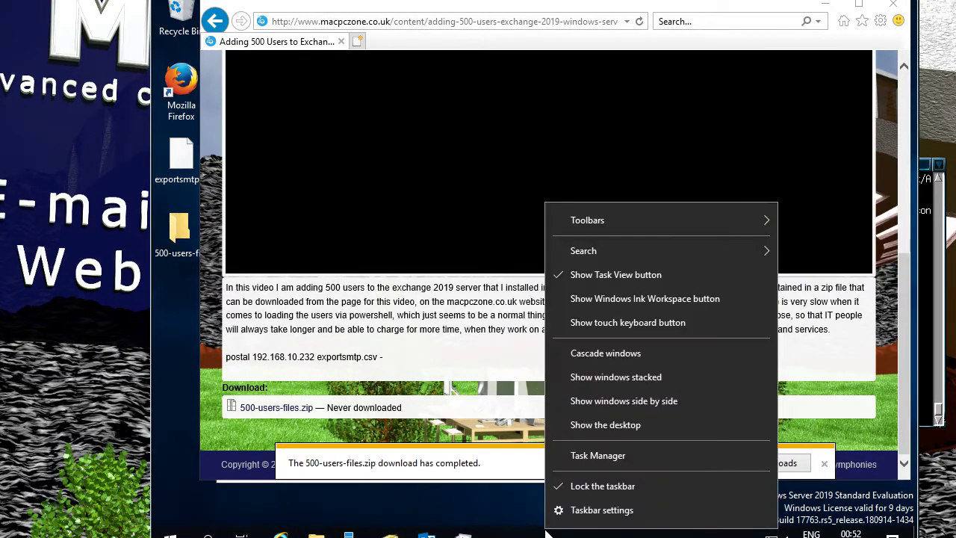
{"action": "left_click", "coordinate": [609, 455]}
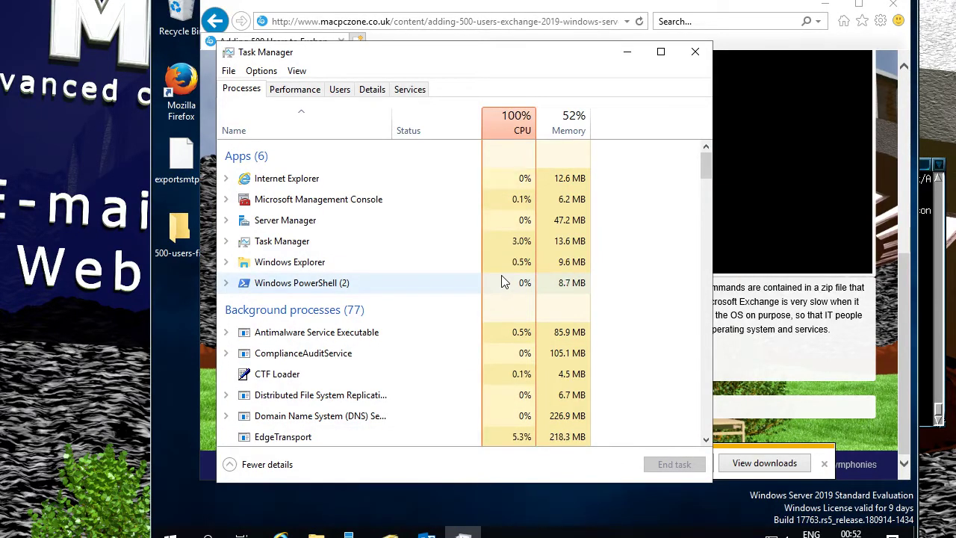
{"action": "left_click", "coordinate": [511, 126]}
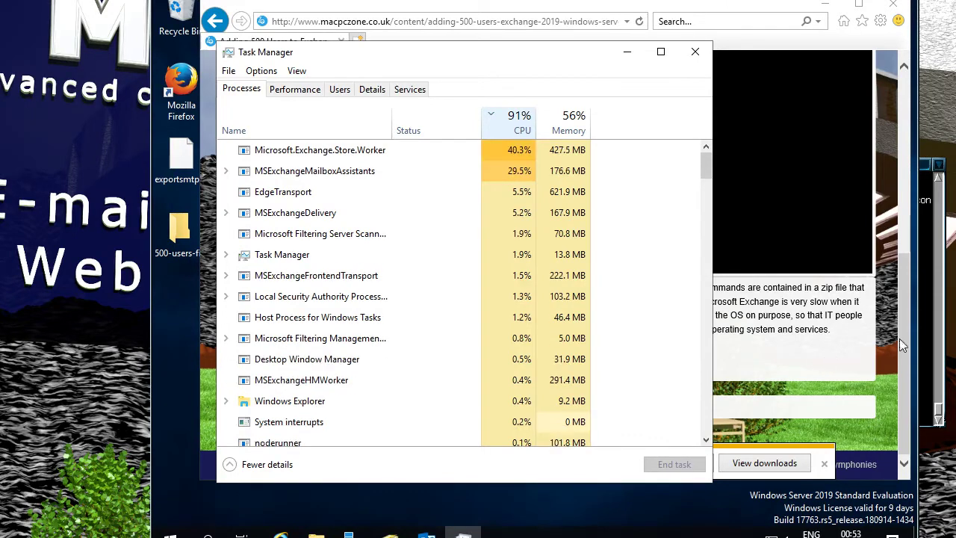
Check postal's output in the terminal, then minimise the browser window on the server.
{"action": "left_click", "coordinate": [924, 329]}
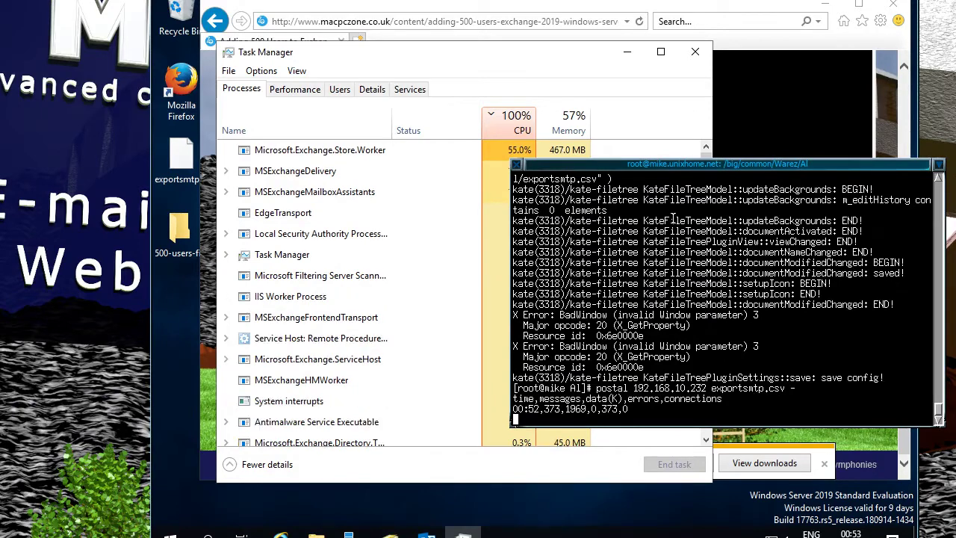
{"action": "left_click", "coordinate": [756, 130]}
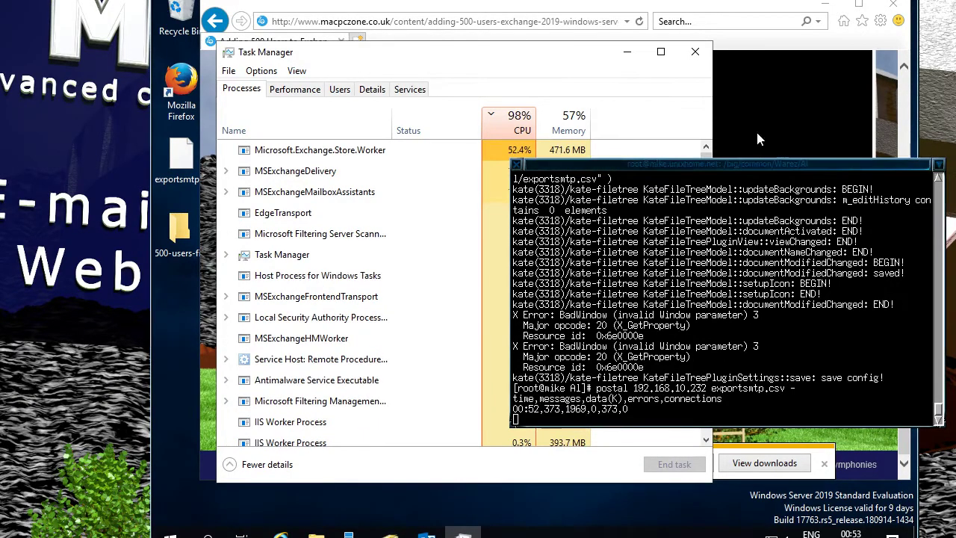
{"action": "left_click", "coordinate": [746, 430]}
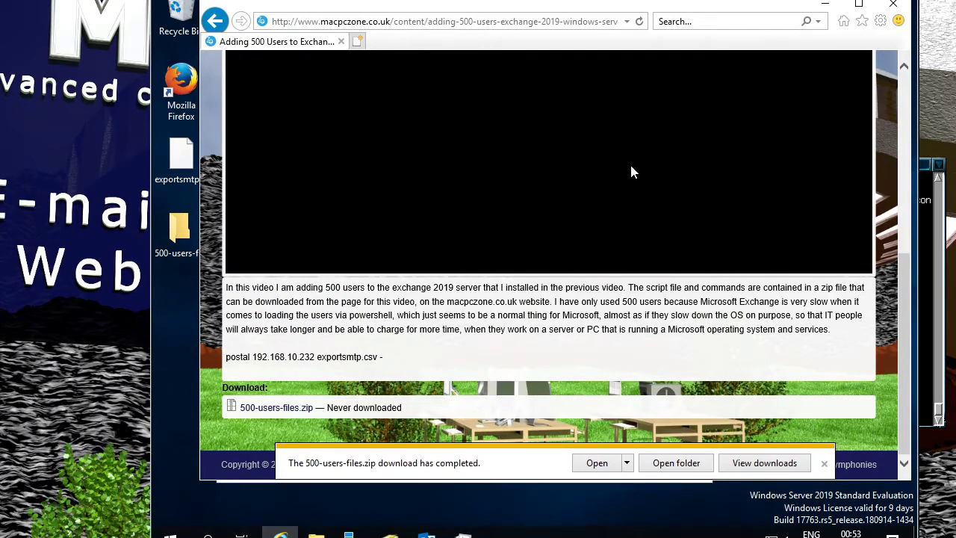
{"action": "left_click", "coordinate": [825, 7]}
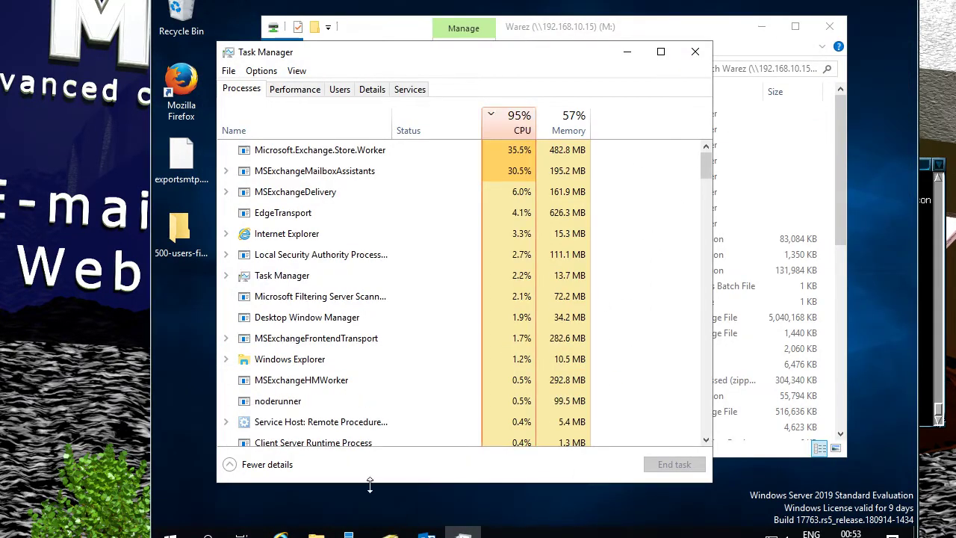
Open 500-users.csv from the 500-users-files folder in Notepad, keeping Notepad as the default app for .csv files.
{"action": "left_click", "coordinate": [316, 533]}
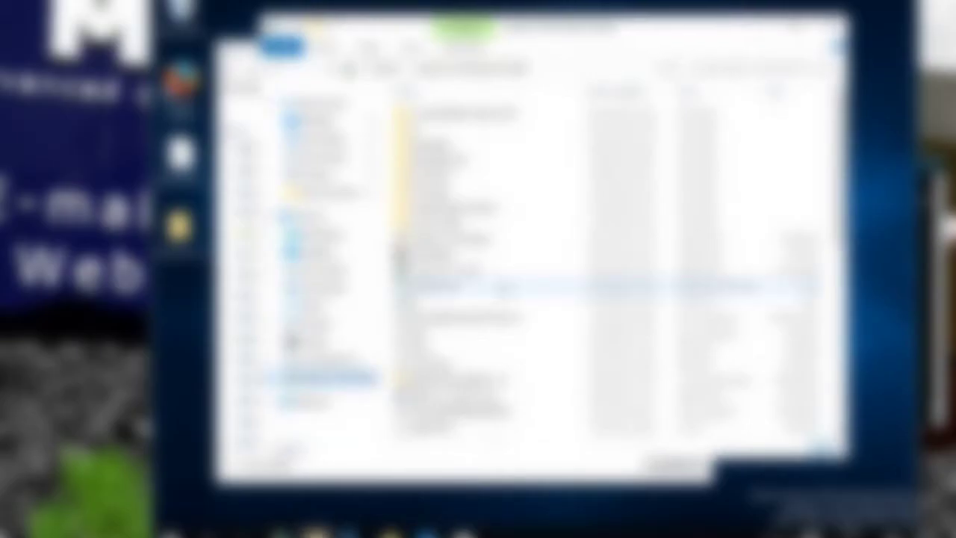
{"action": "left_click", "coordinate": [328, 192]}
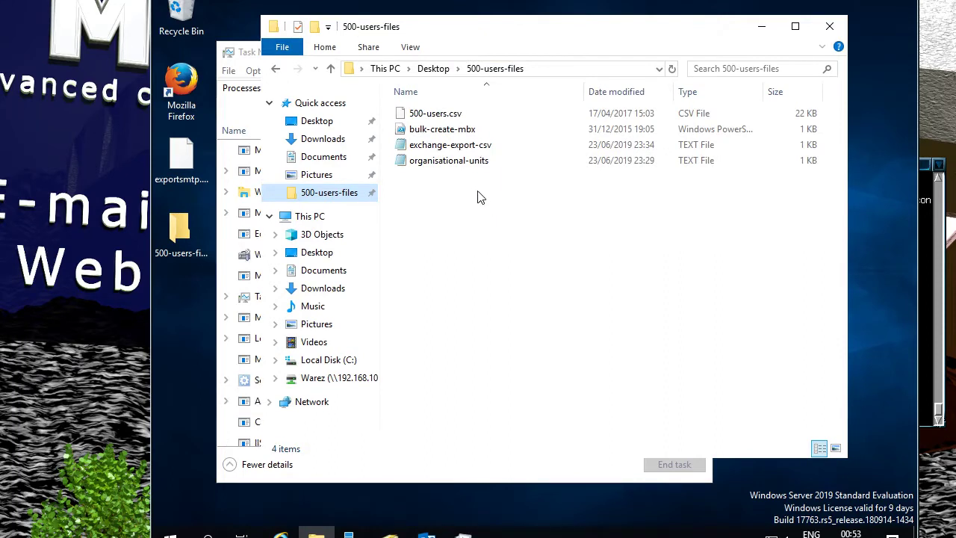
{"action": "left_click", "coordinate": [402, 116]}
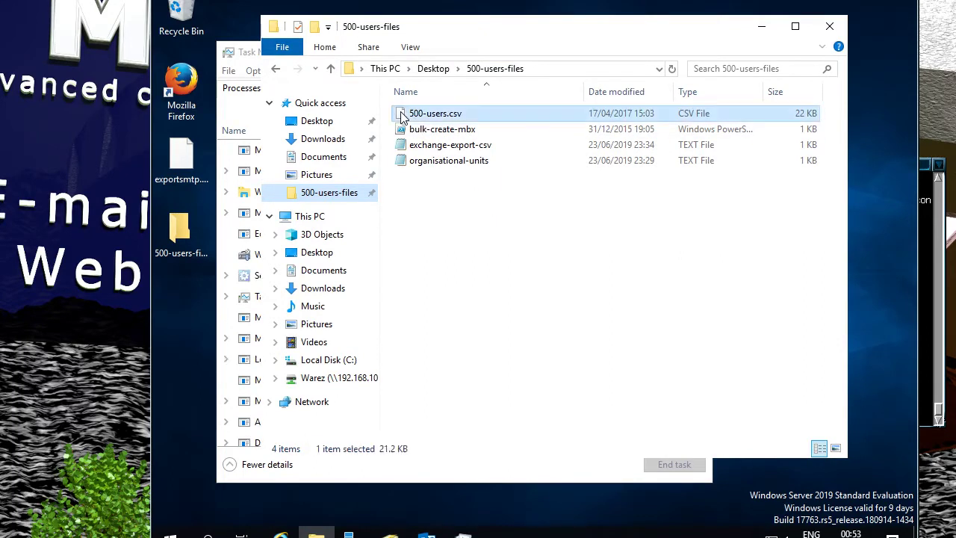
{"action": "double_click", "coordinate": [402, 116]}
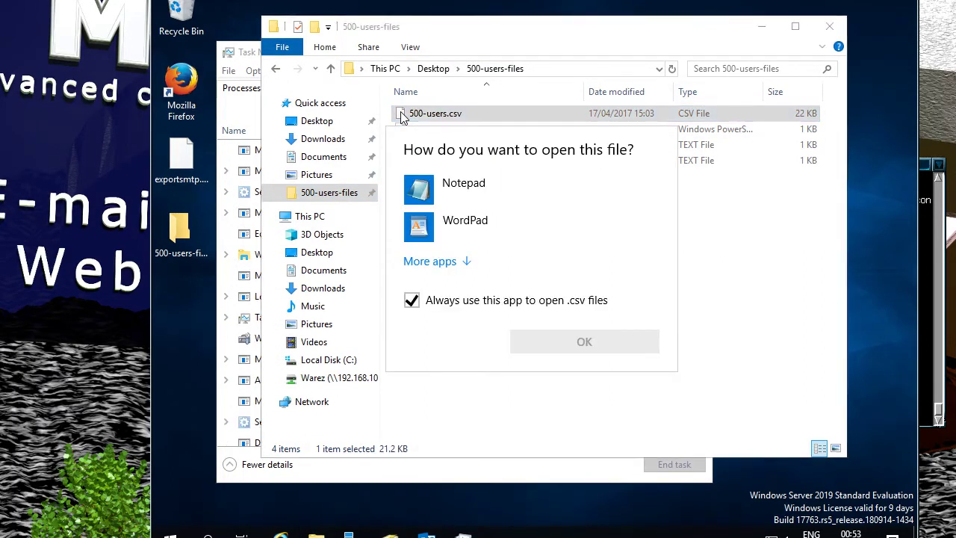
{"action": "left_click", "coordinate": [420, 188]}
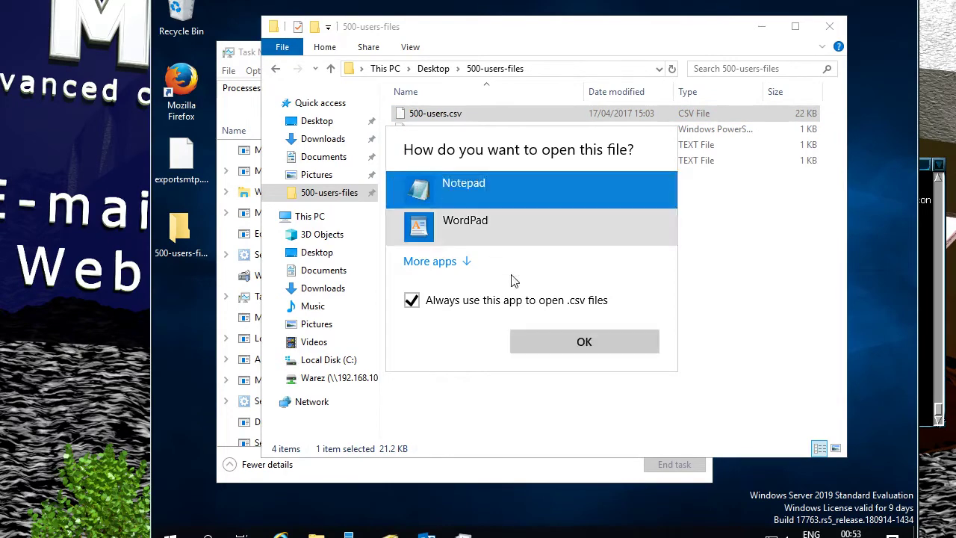
{"action": "left_click", "coordinate": [556, 340]}
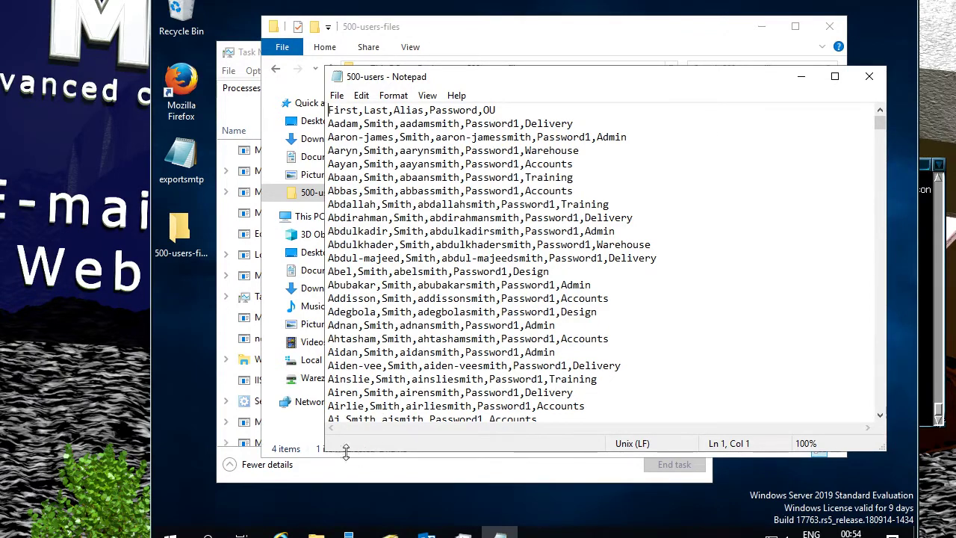
{"action": "left_click", "coordinate": [280, 532]}
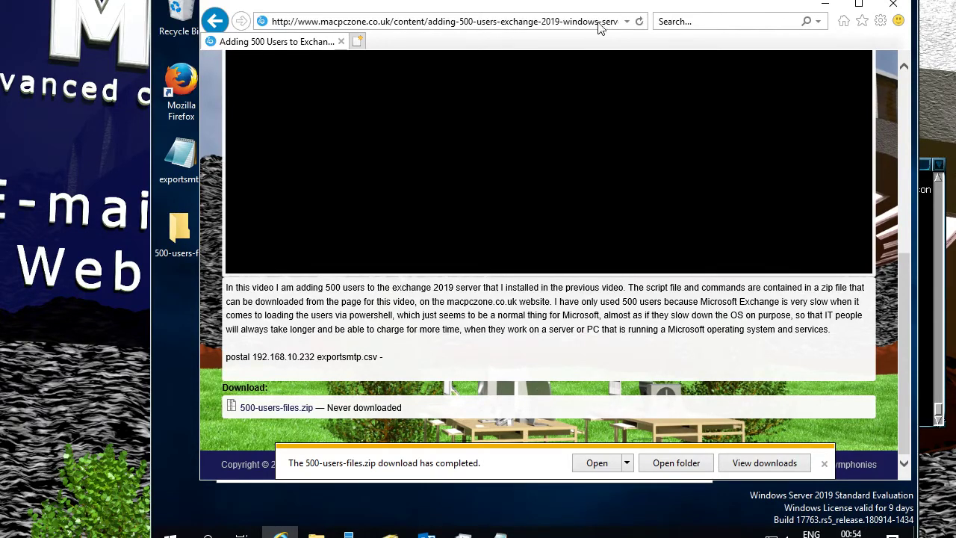
{"action": "left_click", "coordinate": [627, 22]}
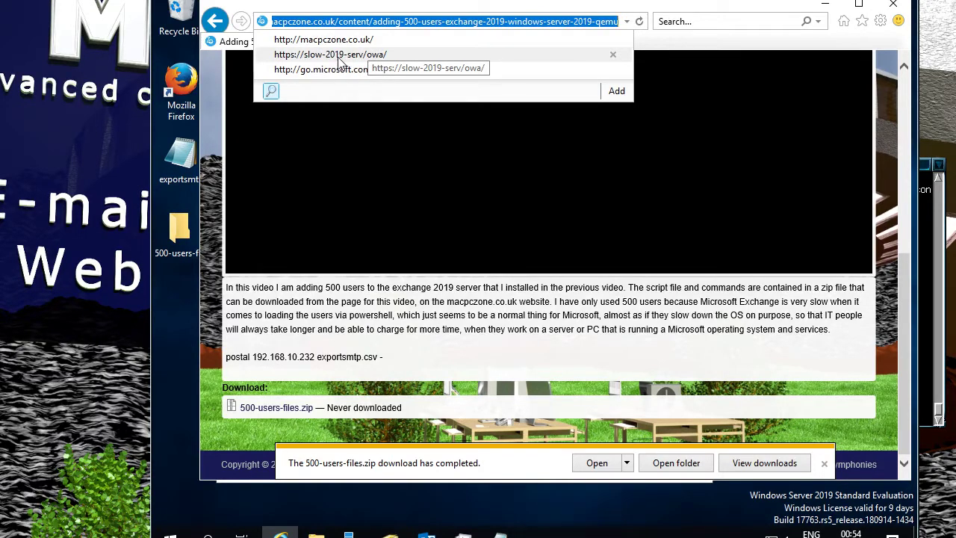
{"action": "left_click", "coordinate": [377, 55]}
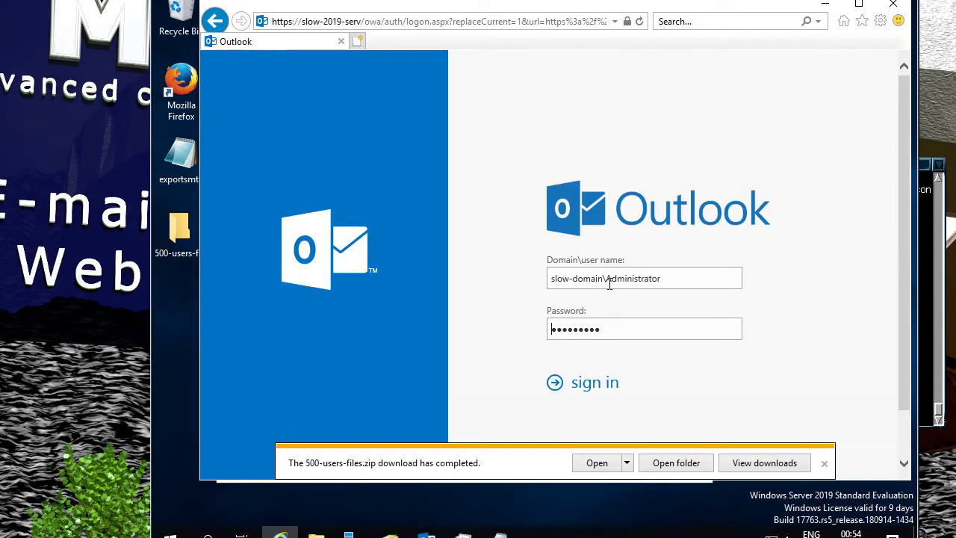
{"action": "left_click_drag", "start_coordinate": [606, 279], "coordinate": [668, 277]}
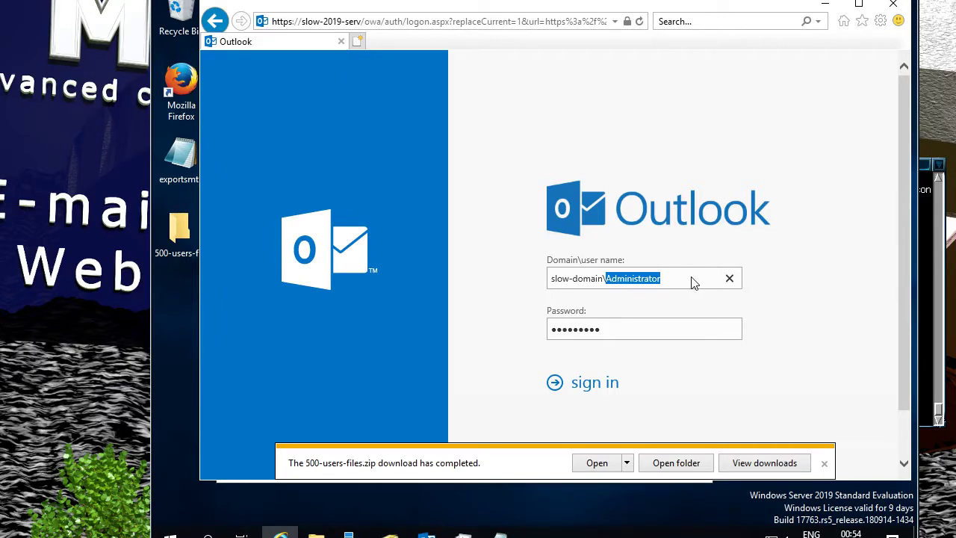
{"action": "key", "text": "BackSpace"}
{"action": "key", "text": "Escape"}
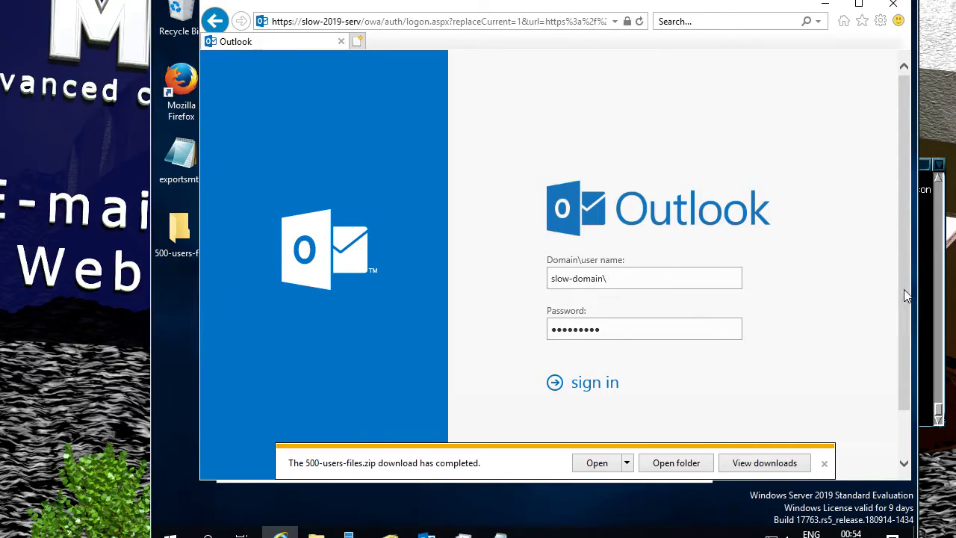
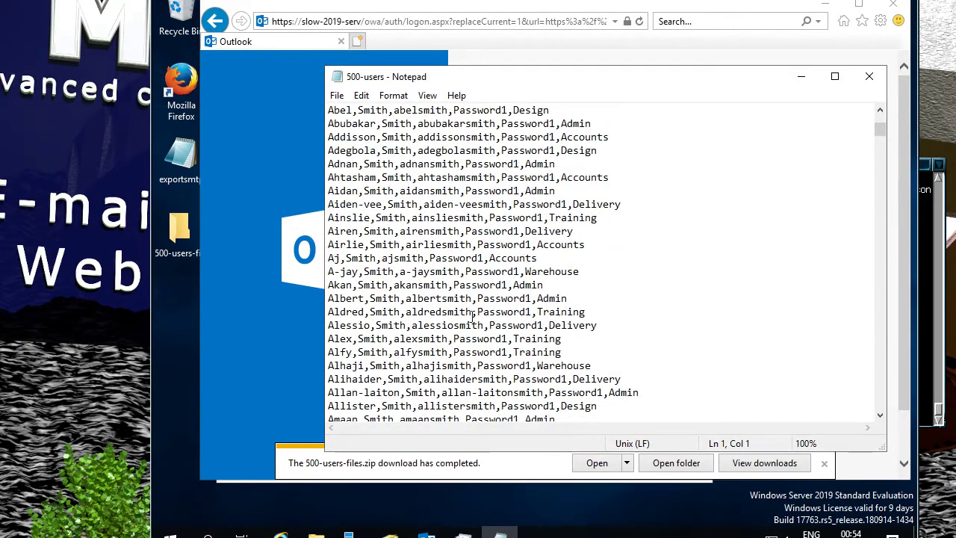
Copy the alias on line 27 of the 500-users list in Notepad and paste it after slow-domain\ in the Outlook user name.
{"action": "left_click_drag", "start_coordinate": [407, 299], "coordinate": [472, 290]}
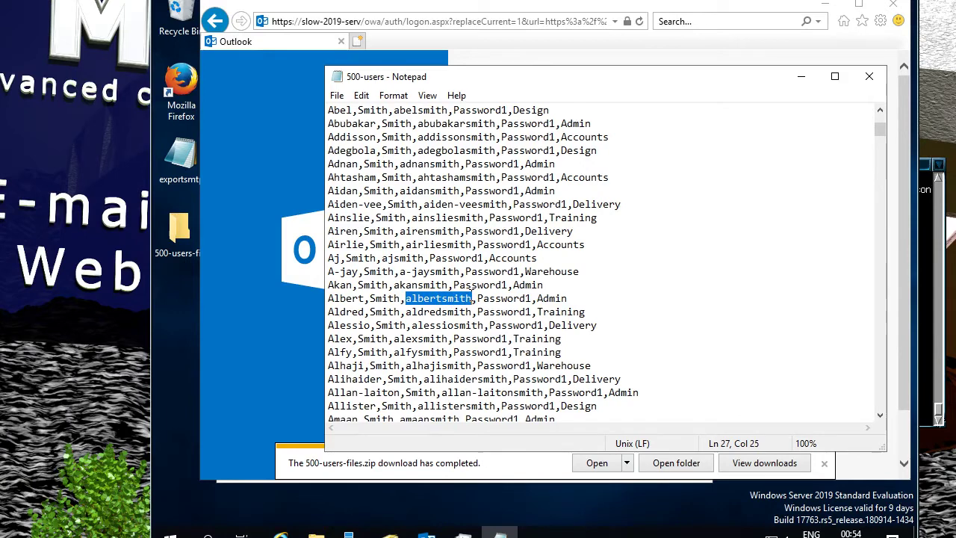
{"action": "right_click", "coordinate": [440, 297]}
{"action": "left_click", "coordinate": [485, 343]}
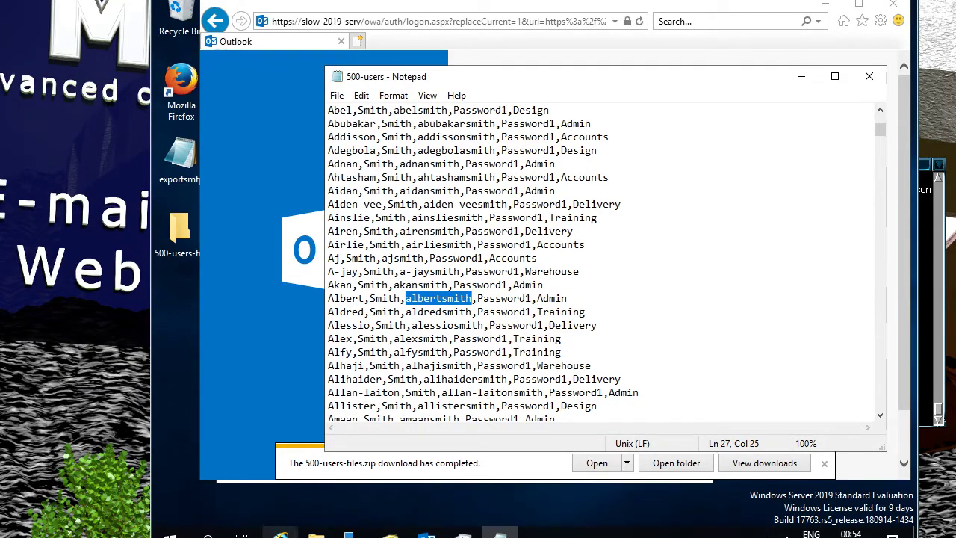
{"action": "left_click", "coordinate": [278, 532]}
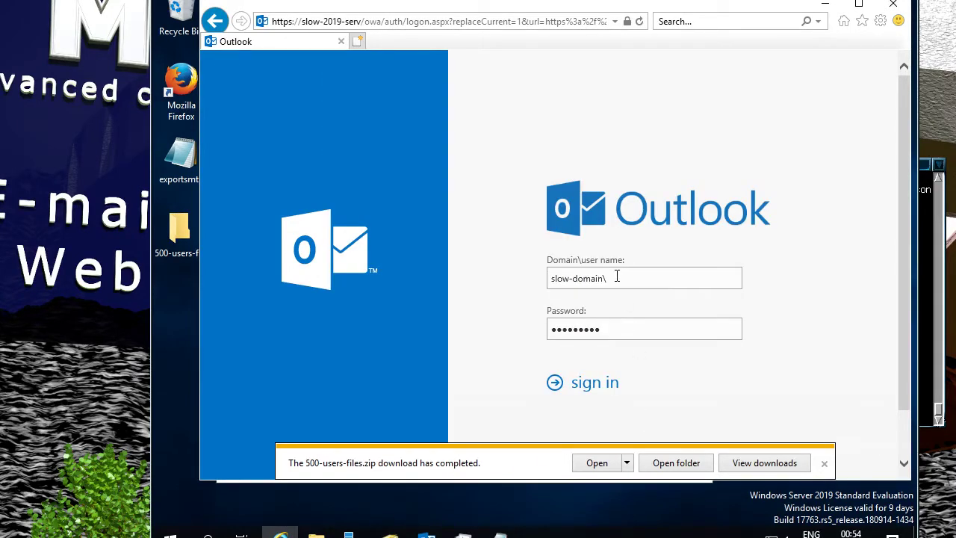
{"action": "right_click", "coordinate": [617, 276]}
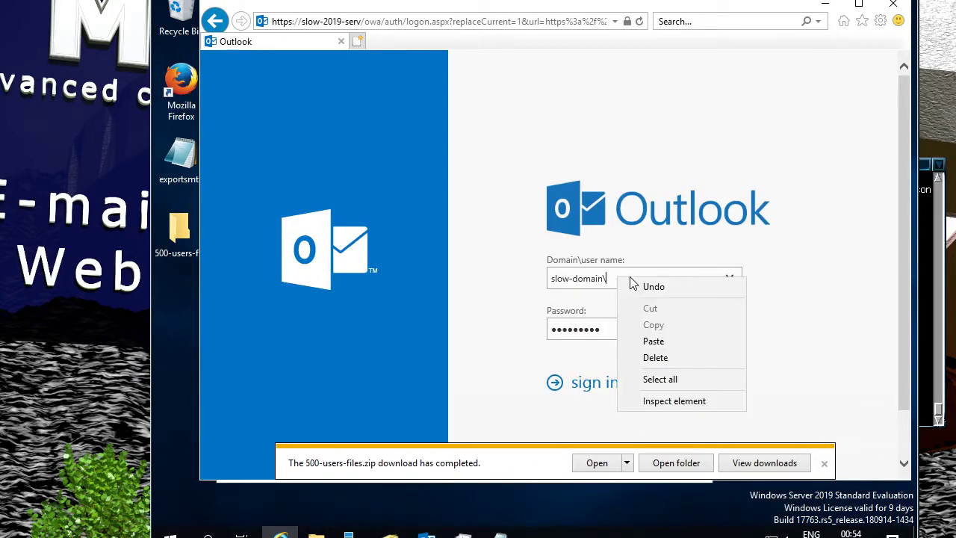
{"action": "left_click", "coordinate": [664, 340]}
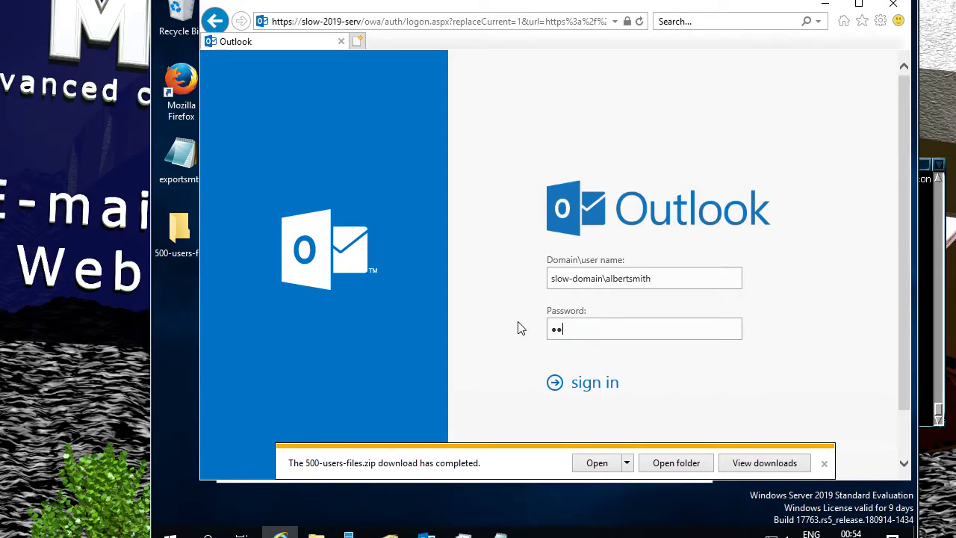
Enter the account password, dismiss the download notice, sign in to Outlook and let the browser store the password for slow-2019-serv.
{"action": "type", "text": "••"}
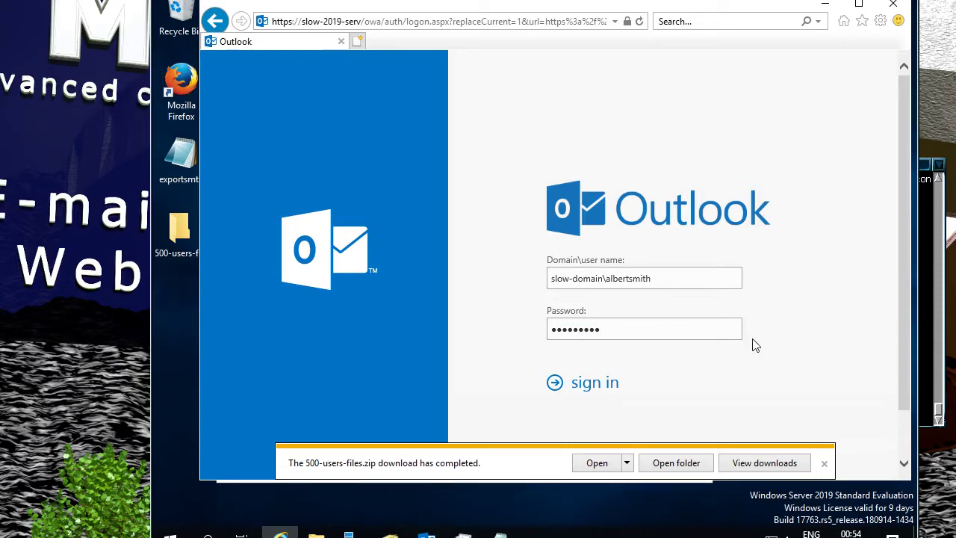
{"action": "left_click", "coordinate": [822, 465]}
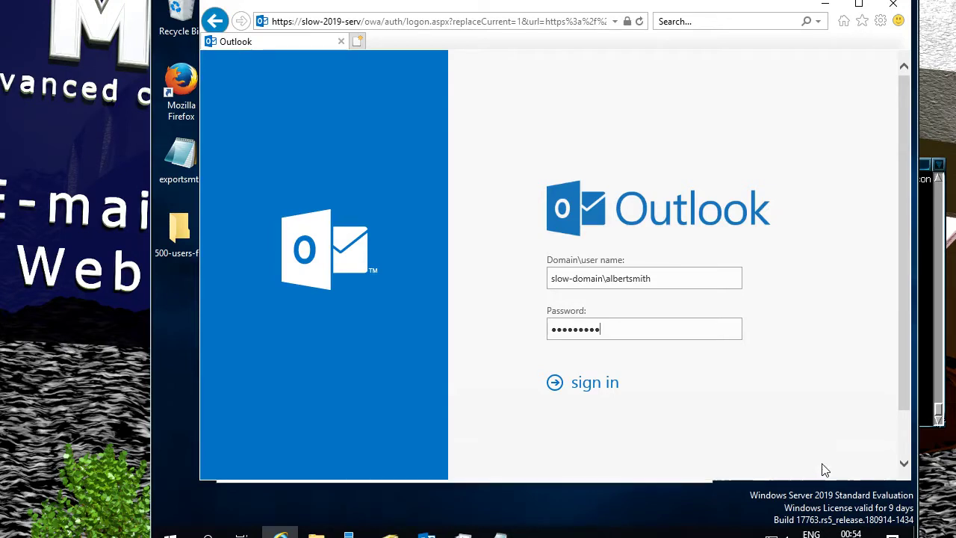
{"action": "left_click", "coordinate": [603, 394]}
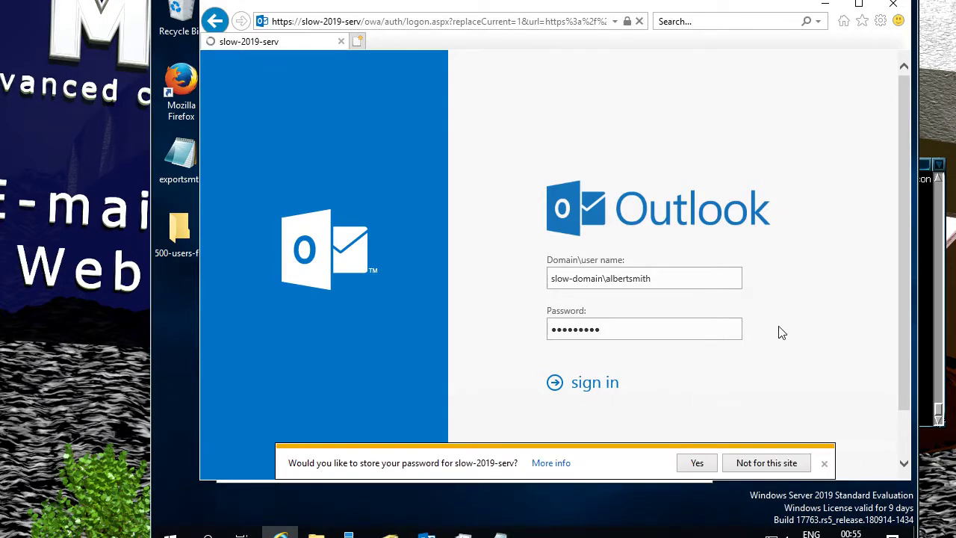
{"action": "left_click", "coordinate": [696, 462]}
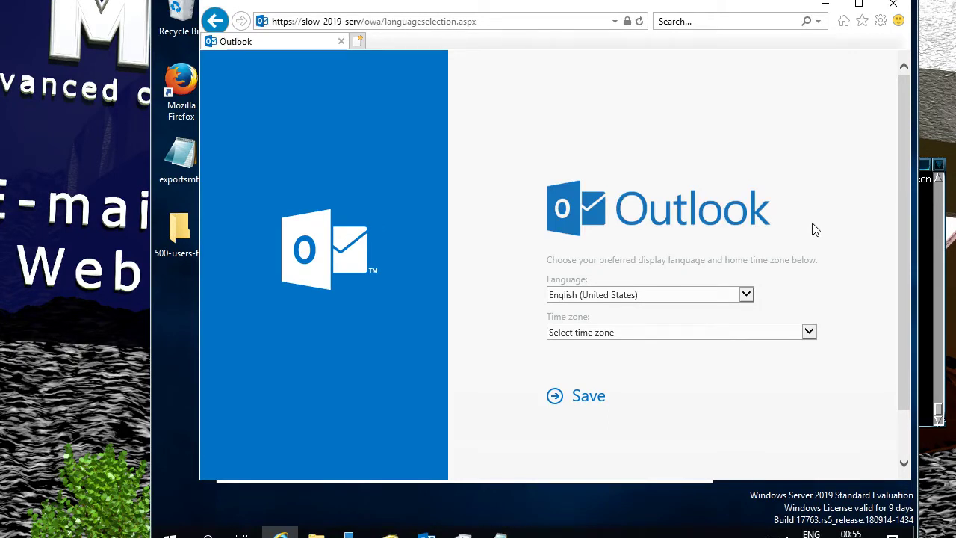
Set the mailbox language to English (United Kingdom) and the time zone to (UTC+00:00) Dublin, Edinburgh, Lisbon, London, and save.
{"action": "left_click", "coordinate": [746, 294]}
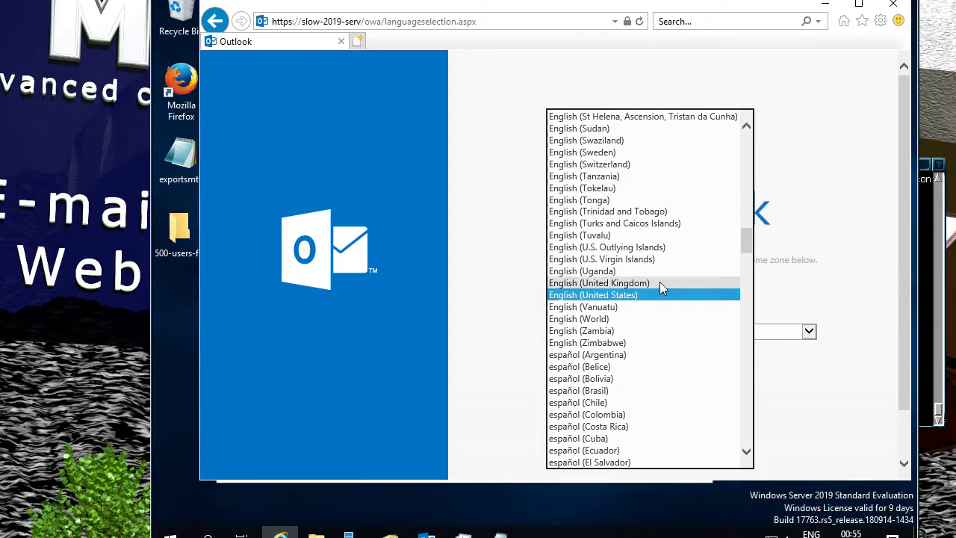
{"action": "left_click", "coordinate": [659, 283]}
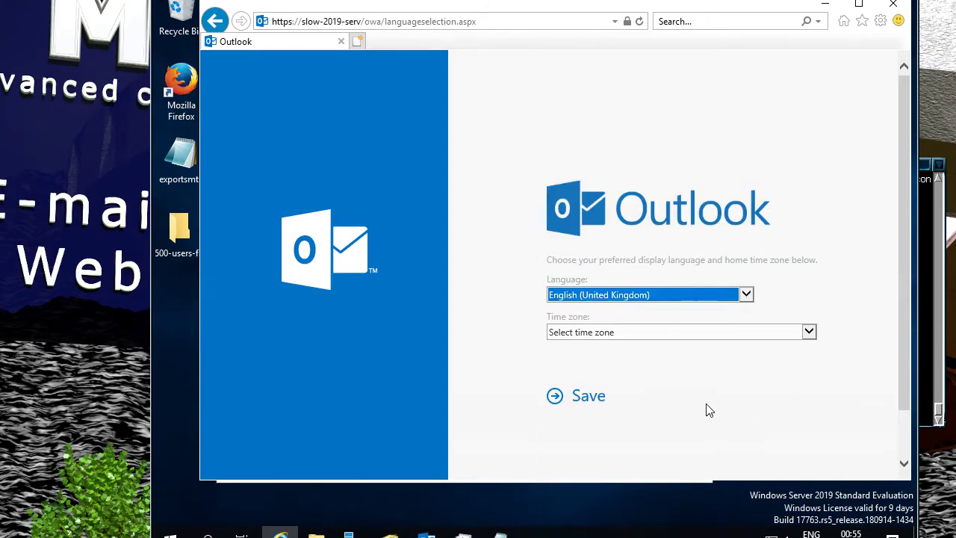
{"action": "left_click", "coordinate": [810, 335]}
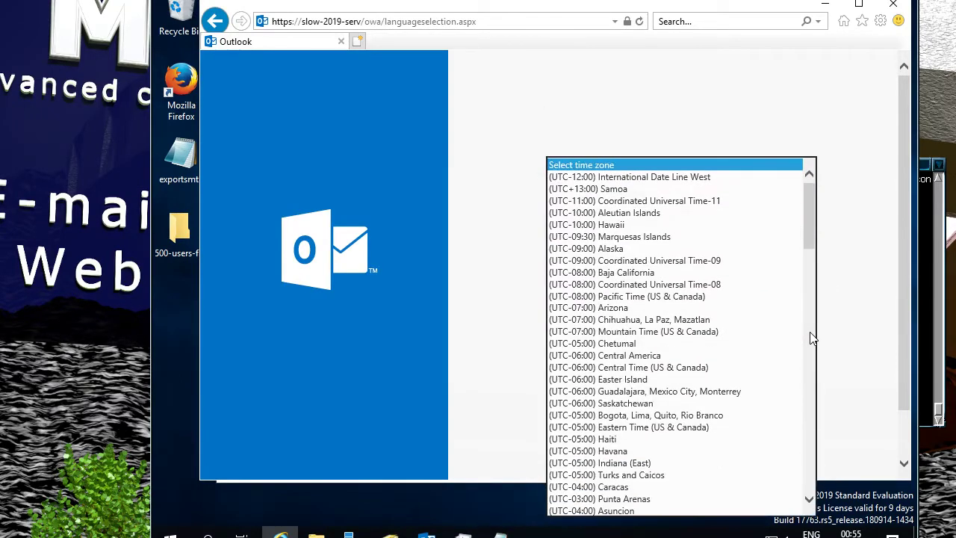
{"action": "left_click_drag", "start_coordinate": [808, 218], "coordinate": [802, 301]}
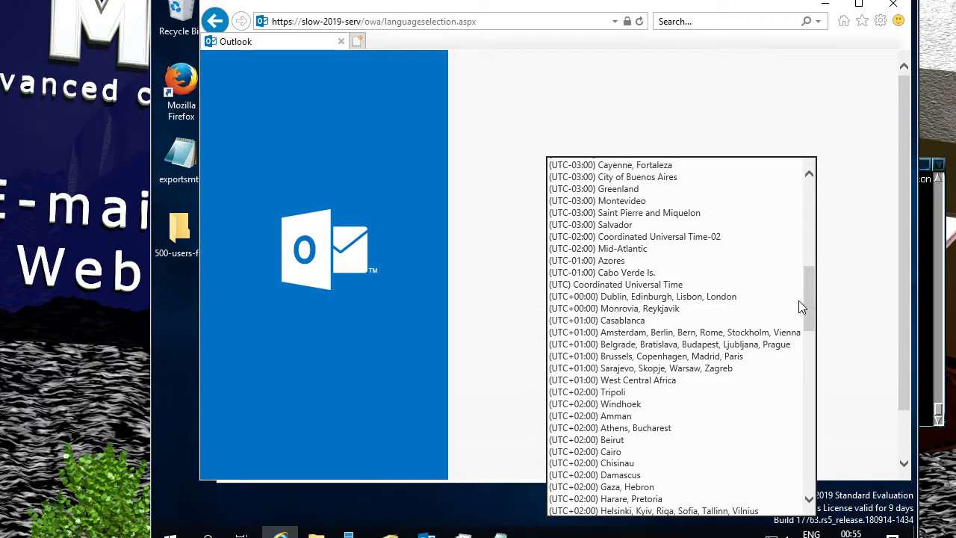
{"action": "left_click", "coordinate": [637, 296]}
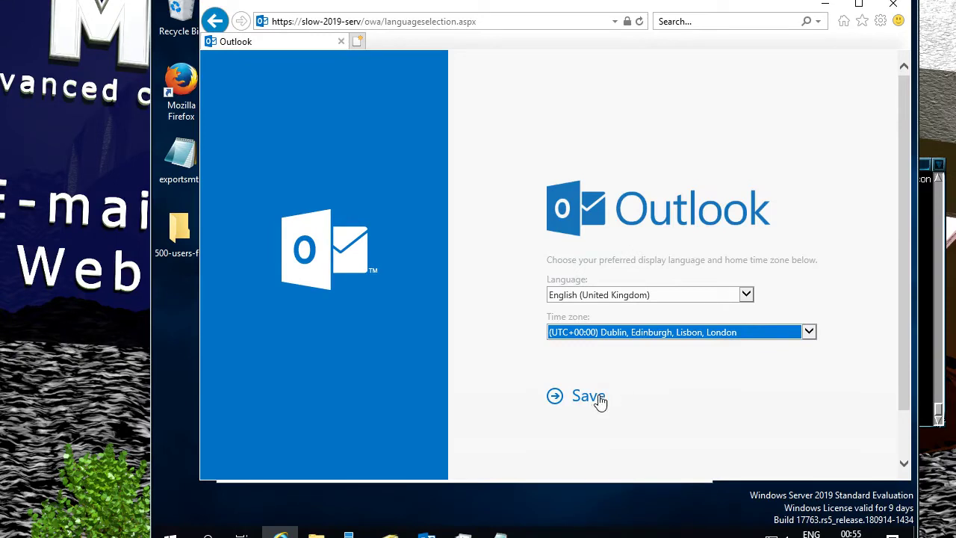
{"action": "left_click", "coordinate": [600, 402]}
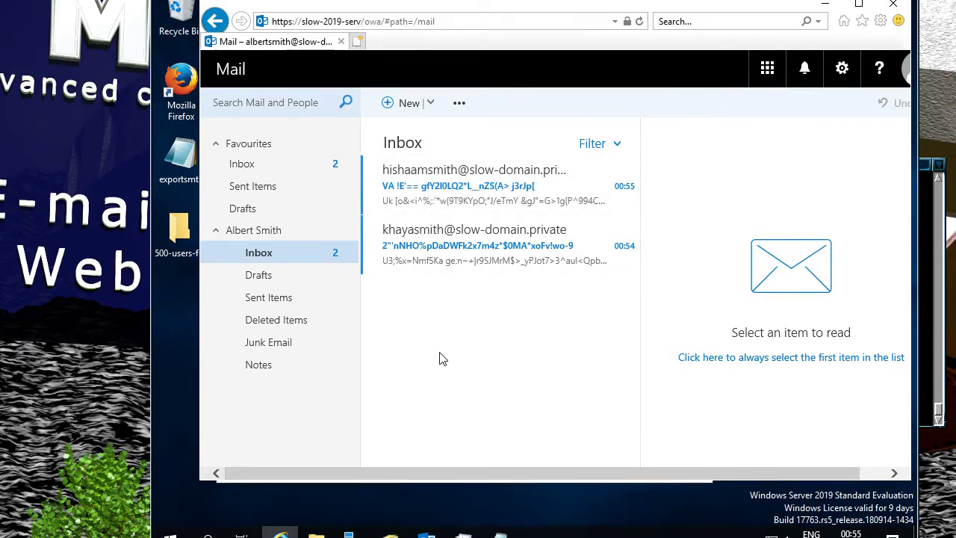
Open the 00:54 message in the Inbox to view its content, and sign out of the mailbox.
{"action": "left_click", "coordinate": [483, 256]}
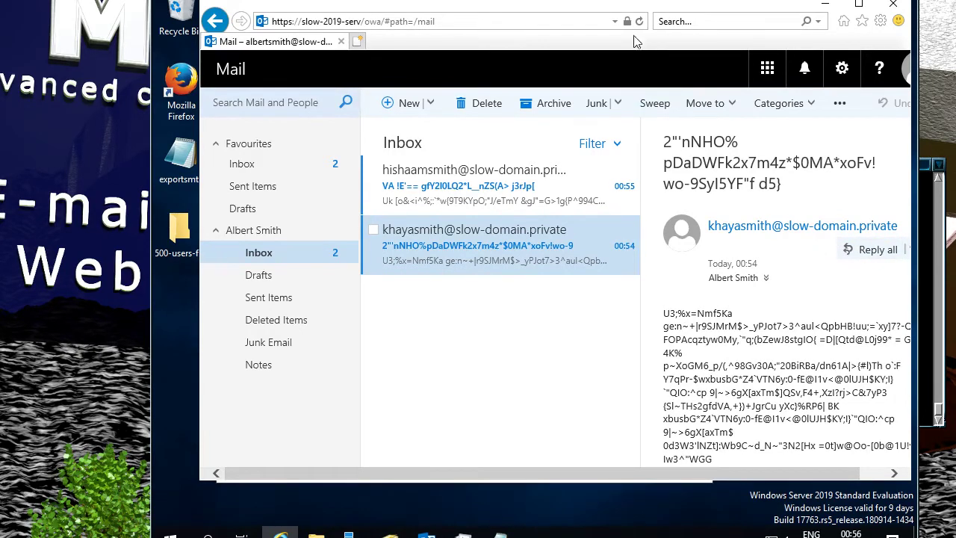
{"action": "left_click_drag", "start_coordinate": [634, 8], "coordinate": [610, 11]}
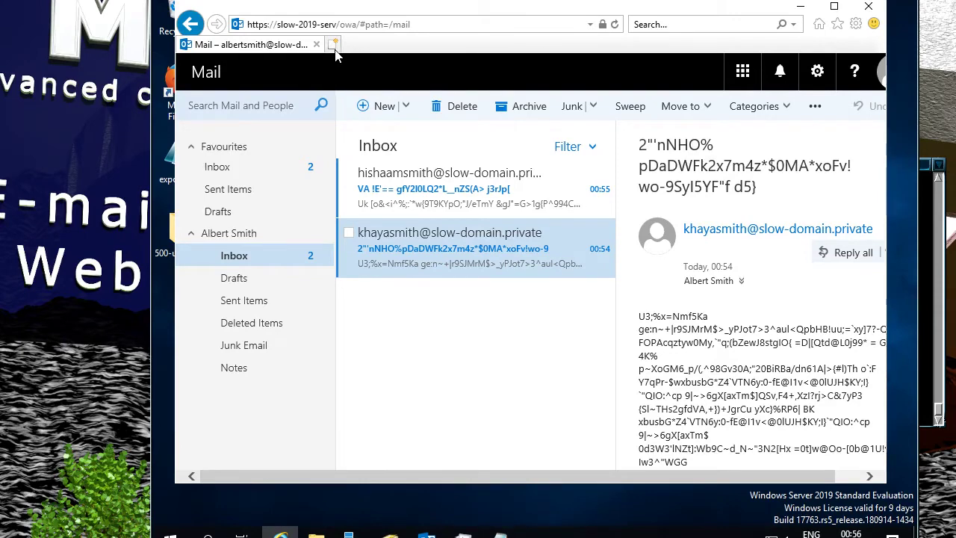
{"action": "left_click", "coordinate": [881, 82]}
{"action": "left_click", "coordinate": [672, 218]}
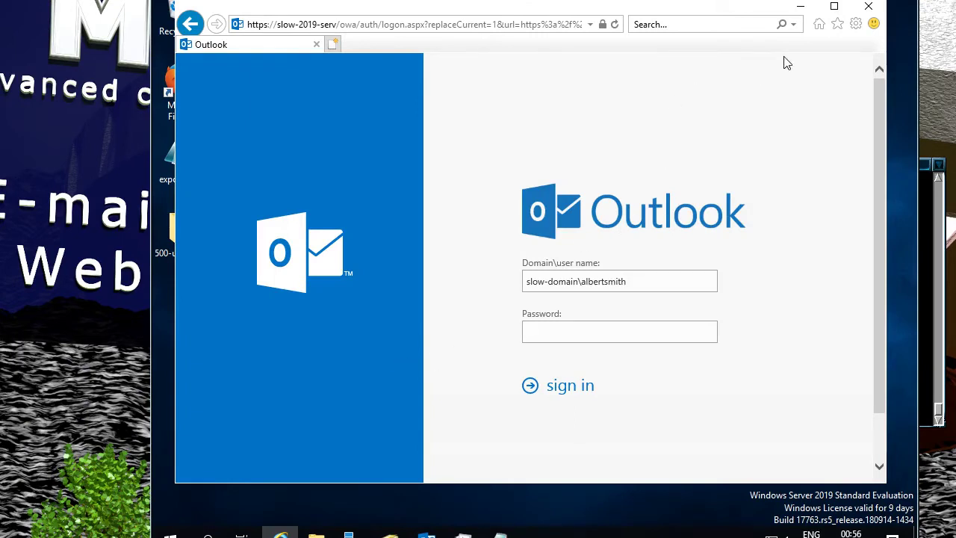
{"action": "left_click", "coordinate": [171, 535]}
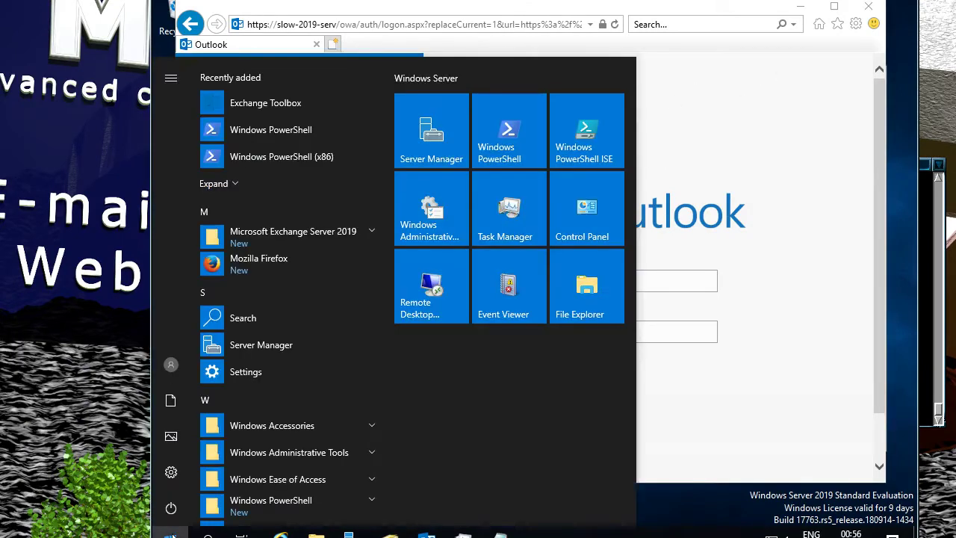
{"action": "left_click", "coordinate": [338, 231]}
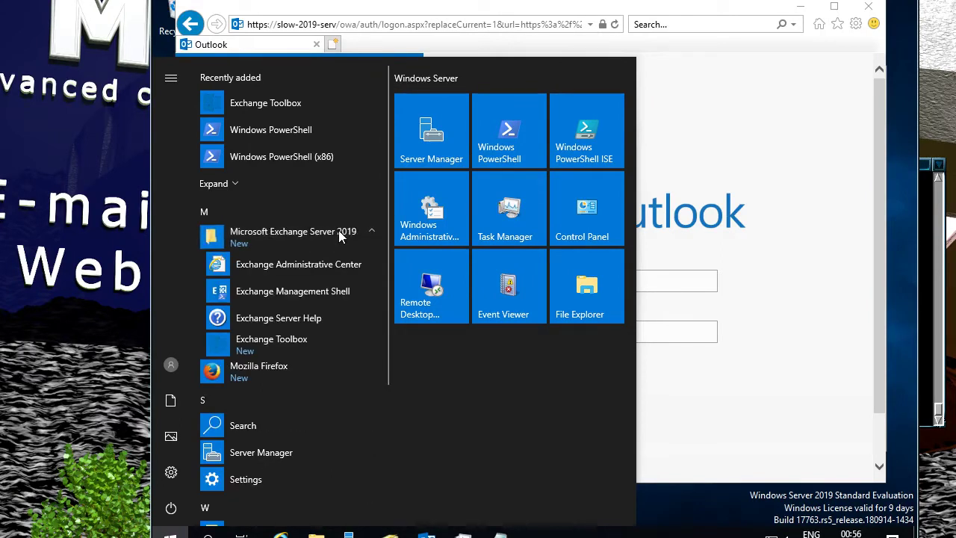
{"action": "left_click", "coordinate": [323, 292]}
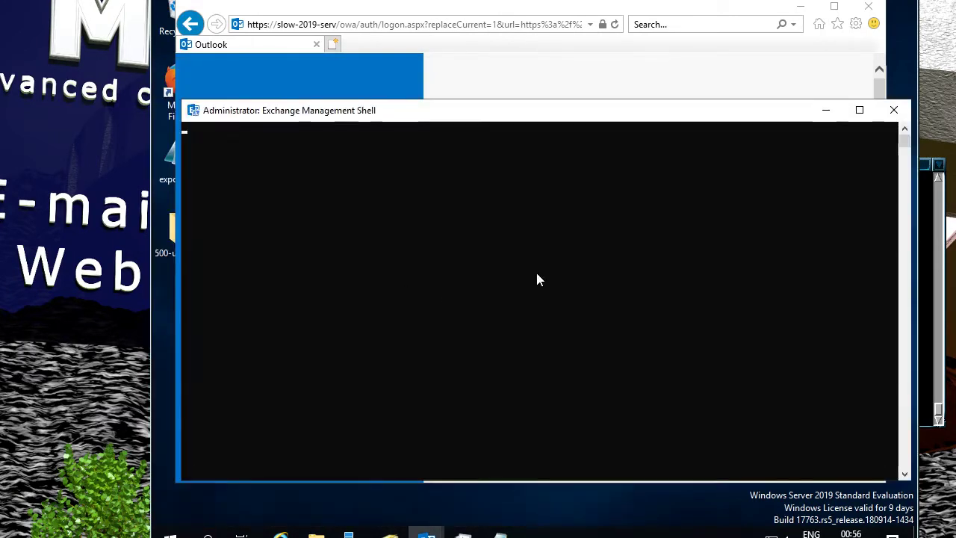
{"action": "left_click", "coordinate": [893, 110]}
Launch the Exchange Administrative Center and continue to its webpage past the certificate warning.
{"action": "left_click", "coordinate": [170, 531]}
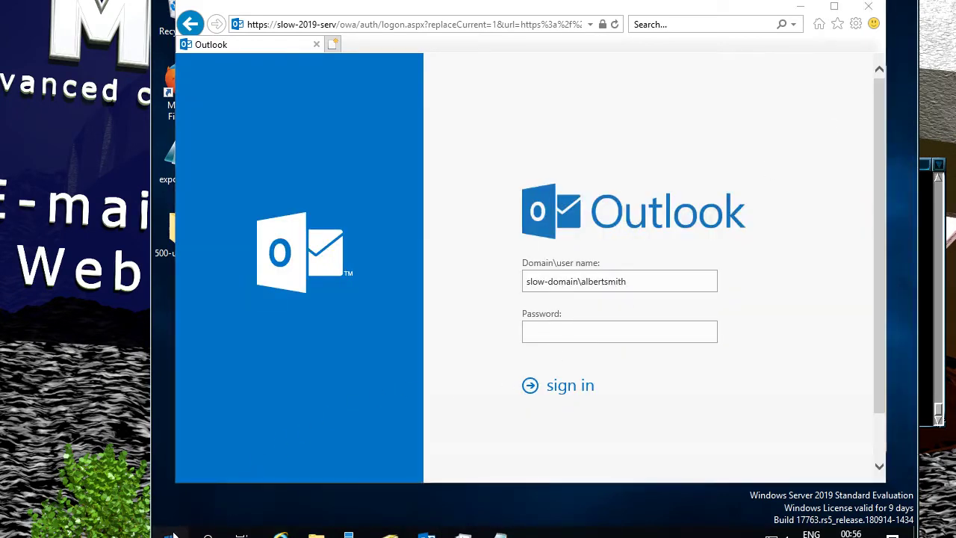
{"action": "left_click", "coordinate": [309, 232]}
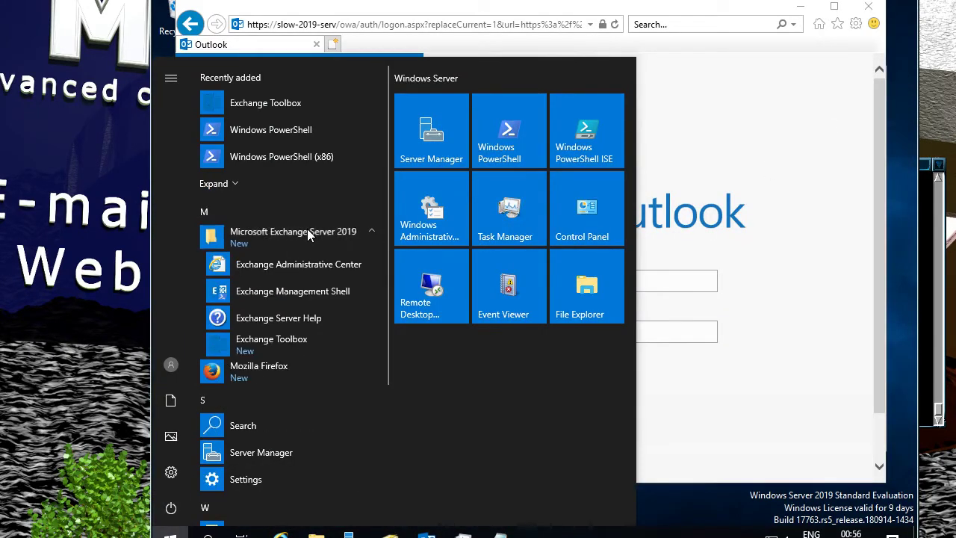
{"action": "left_click", "coordinate": [306, 264]}
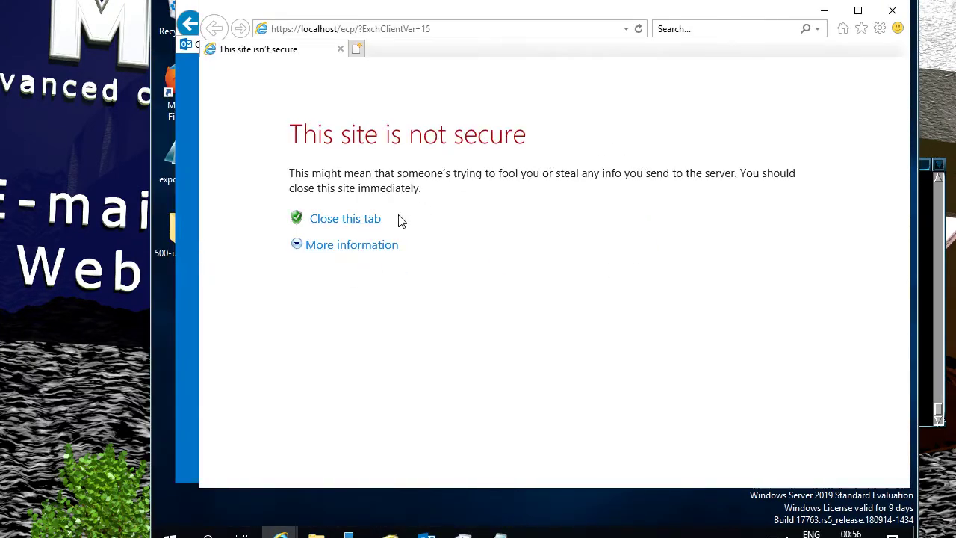
{"action": "left_click", "coordinate": [357, 253]}
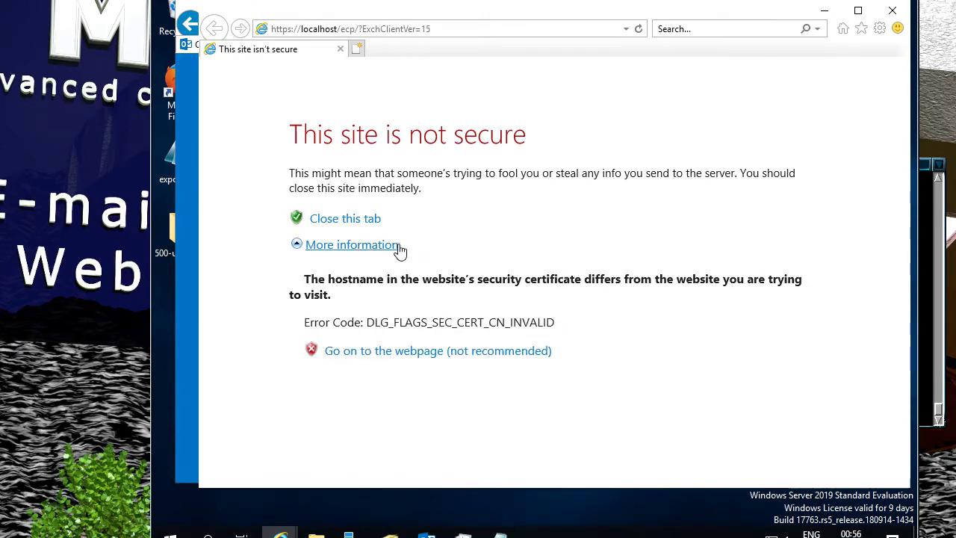
{"action": "left_click", "coordinate": [441, 355]}
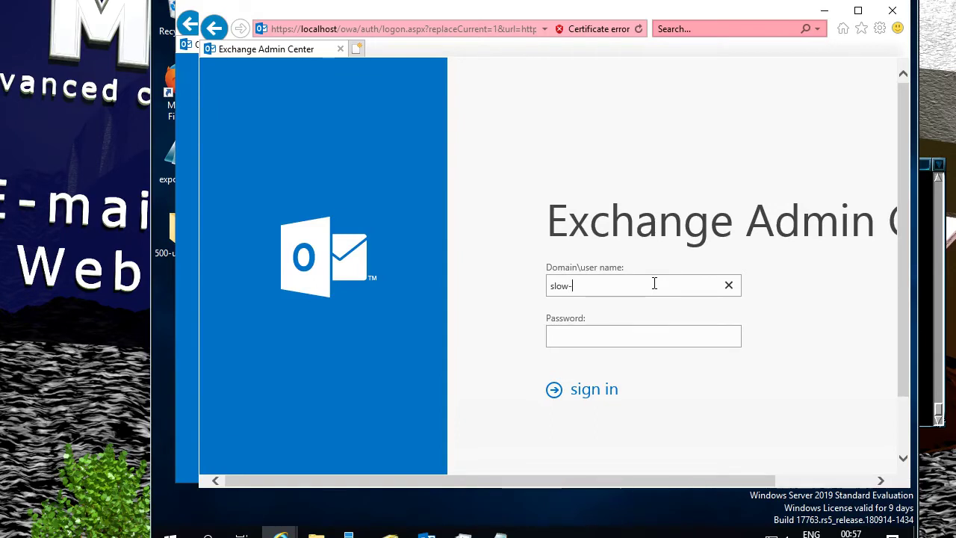
Sign in to Exchange Admin Center as slow-domain\Administrator with the account password and let the browser store the password for localhost.
{"action": "type", "text": "in\\Adm"}
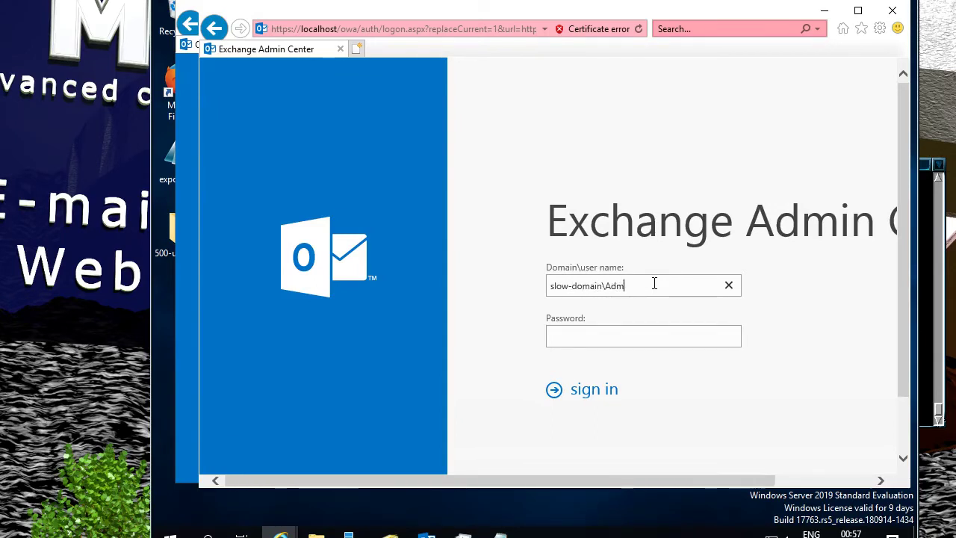
{"action": "type", "text": "inistrator"}
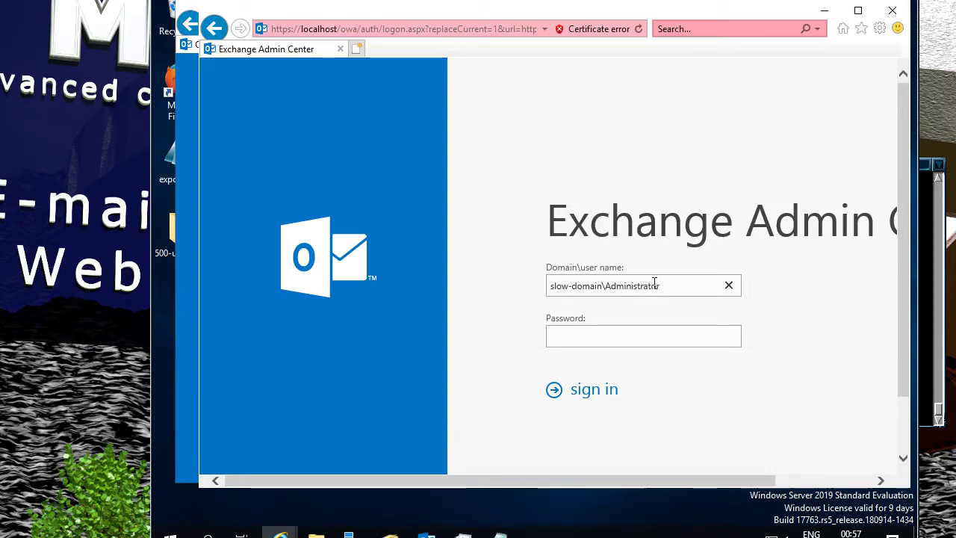
{"action": "key", "text": "Tab"}
{"action": "type", "text": "********"}
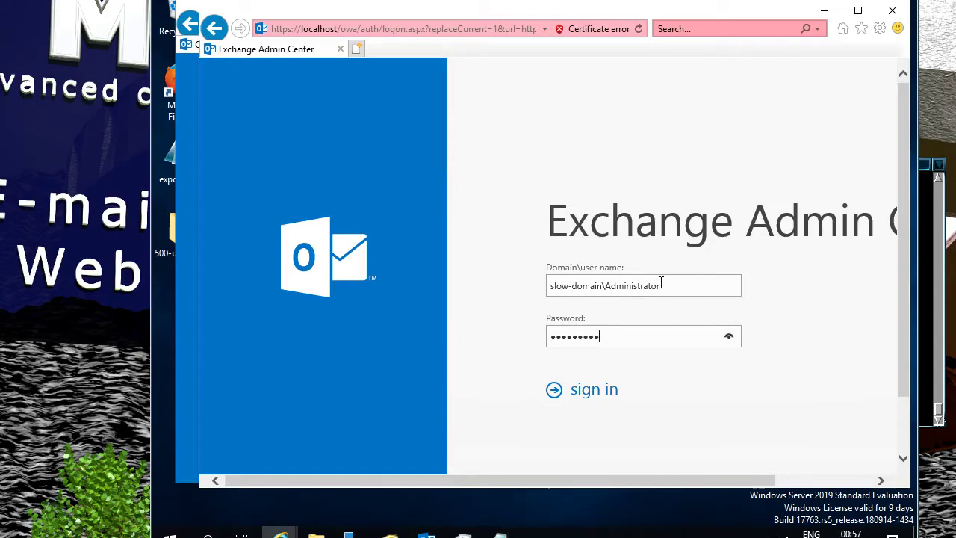
{"action": "left_click", "coordinate": [602, 396]}
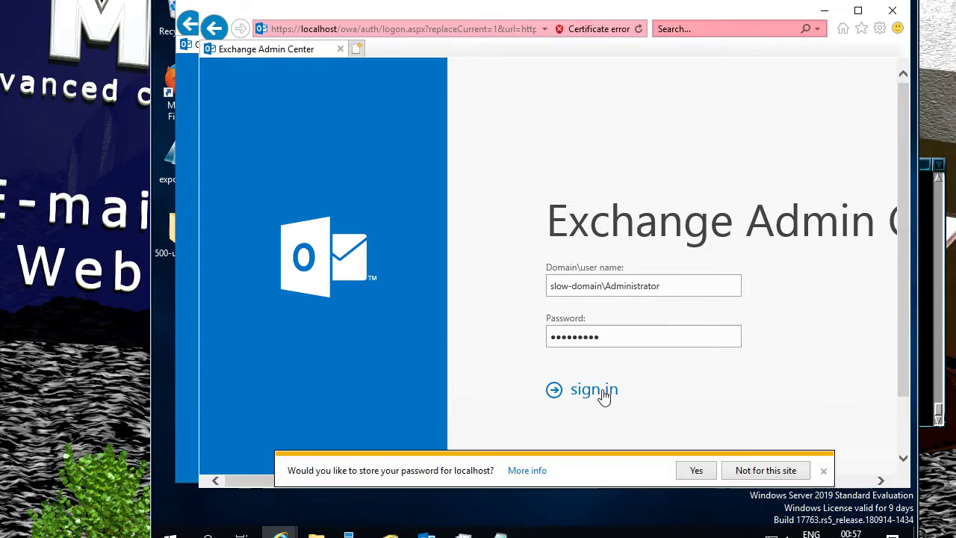
{"action": "left_click", "coordinate": [693, 469]}
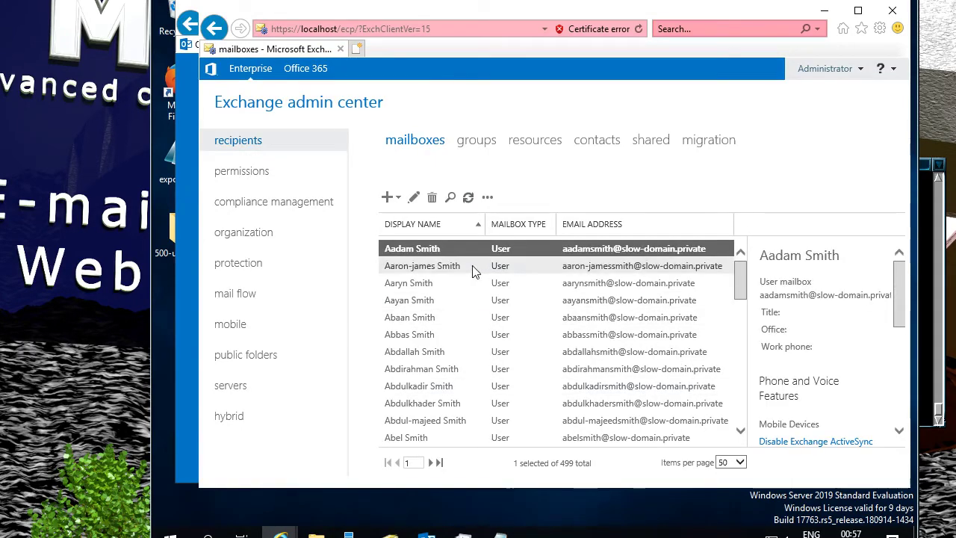
Look through the recipient mailboxes list and set it to show 500 items per page.
{"action": "left_click_drag", "start_coordinate": [739, 278], "coordinate": [737, 415]}
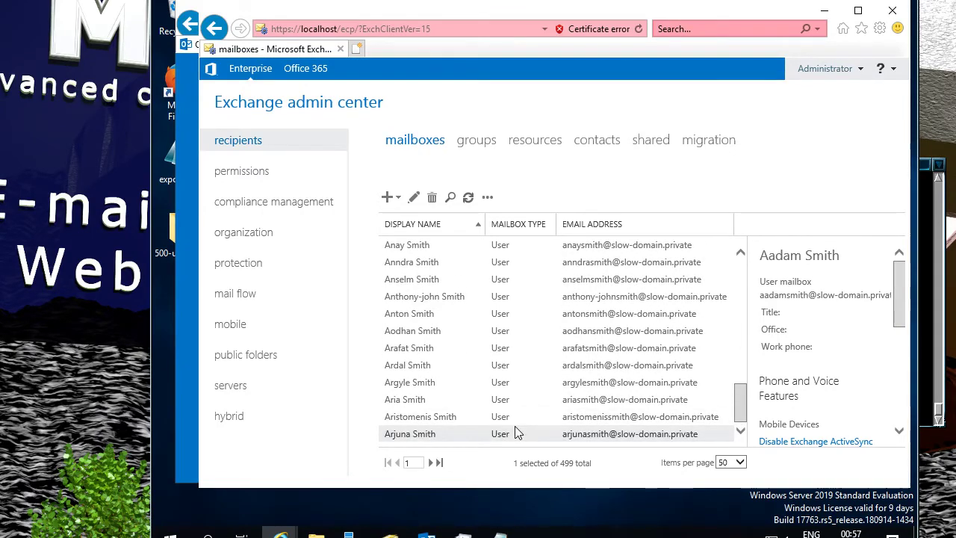
{"action": "left_click", "coordinate": [740, 463]}
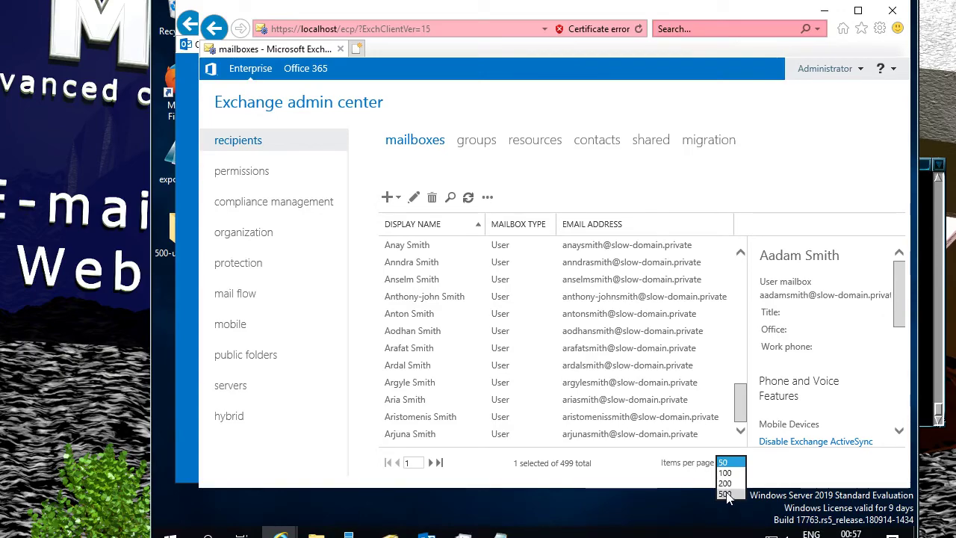
{"action": "left_click", "coordinate": [726, 494]}
Open a user mailbox from the J entries of the list, examine its general properties, and cancel without saving.
{"action": "left_click_drag", "start_coordinate": [740, 279], "coordinate": [747, 220]}
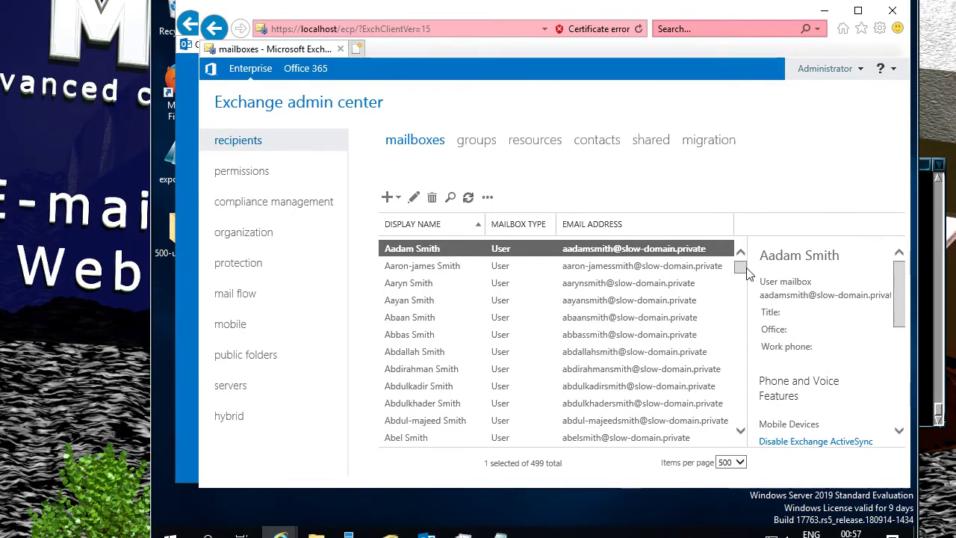
{"action": "left_click_drag", "start_coordinate": [748, 272], "coordinate": [747, 367]}
{"action": "left_click", "coordinate": [605, 345]}
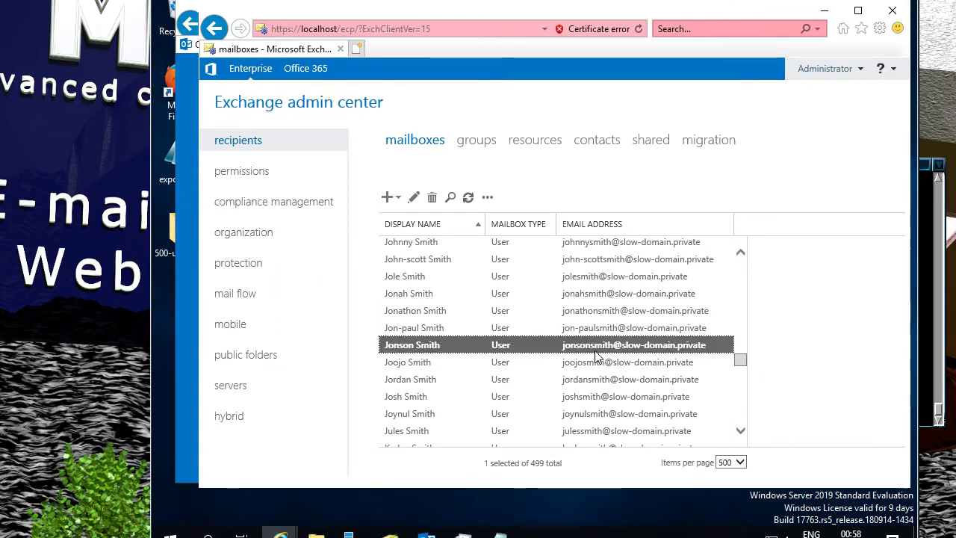
{"action": "double_click", "coordinate": [607, 347]}
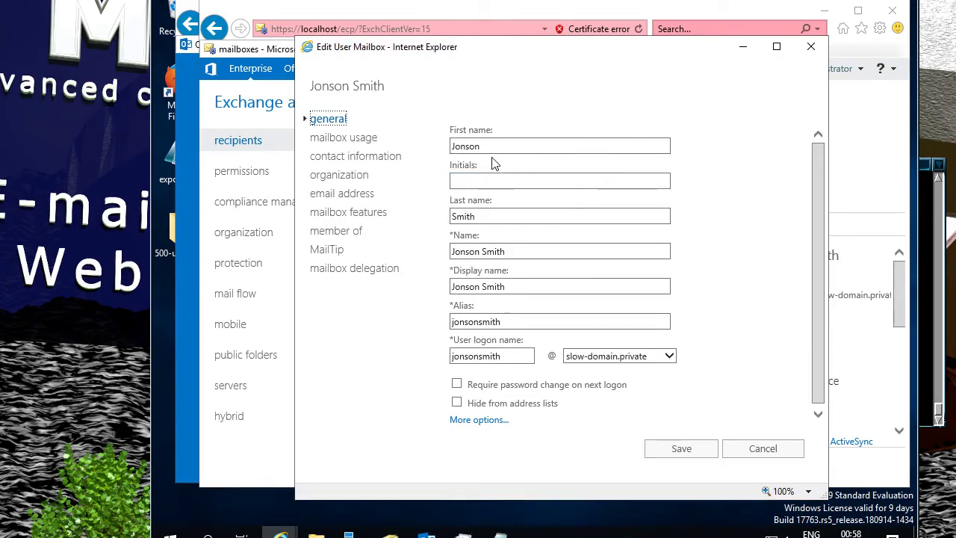
{"action": "left_click", "coordinate": [510, 216]}
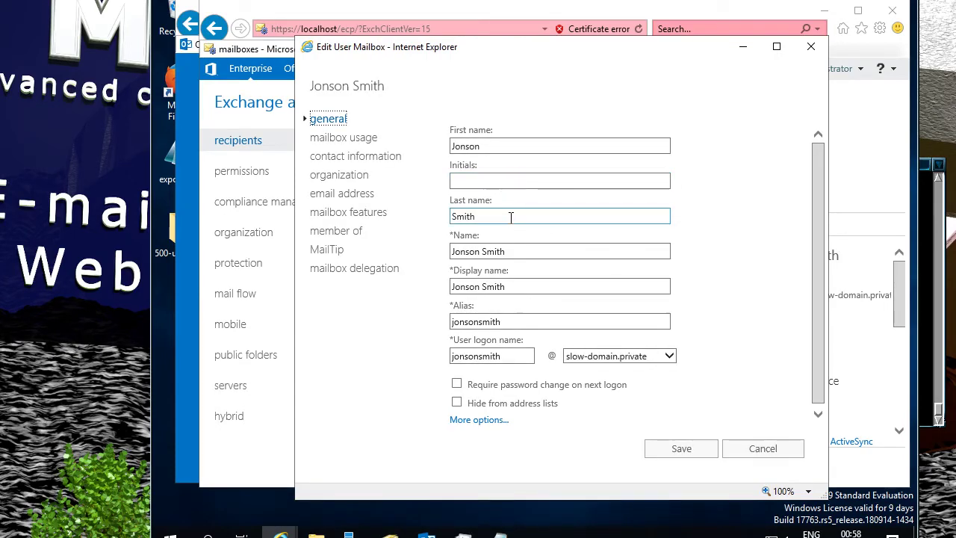
{"action": "mouse_move", "coordinate": [640, 414]}
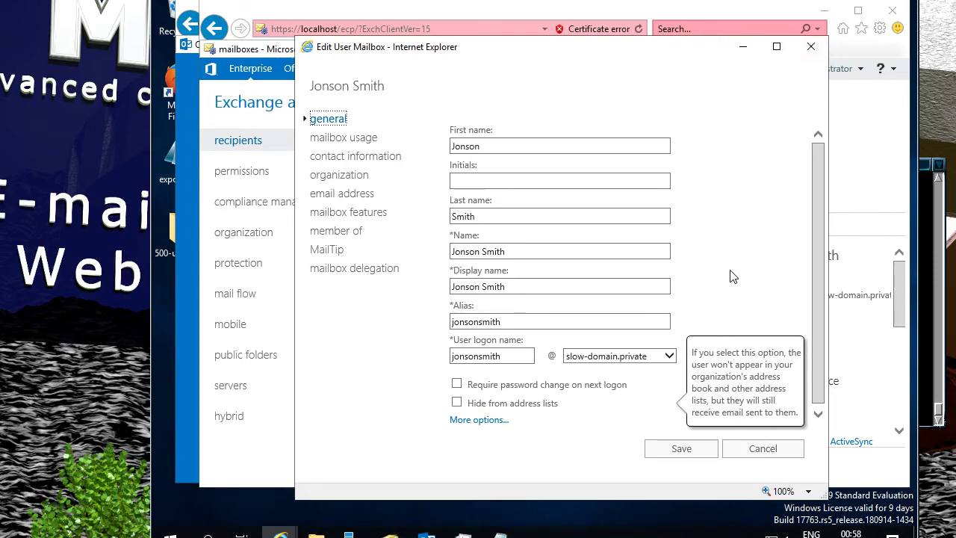
{"action": "left_click", "coordinate": [760, 450]}
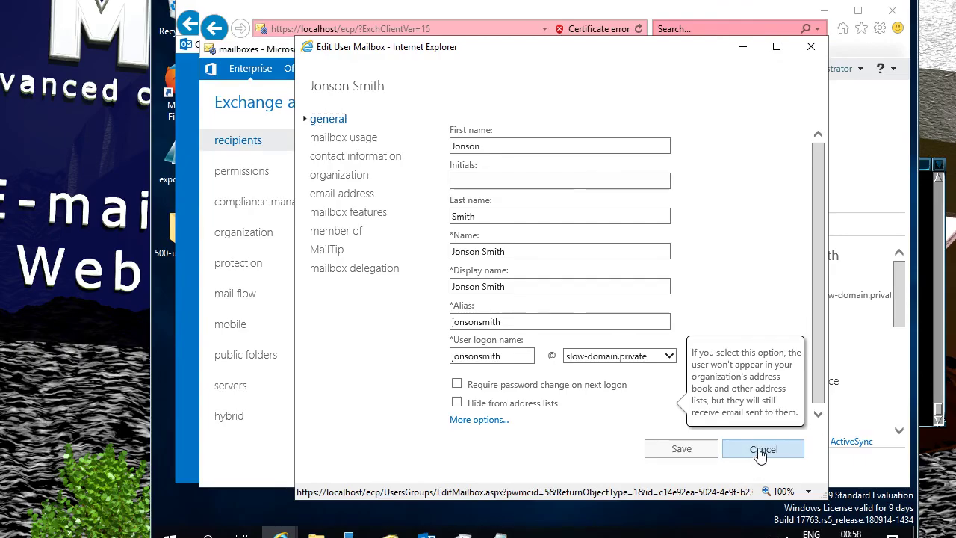